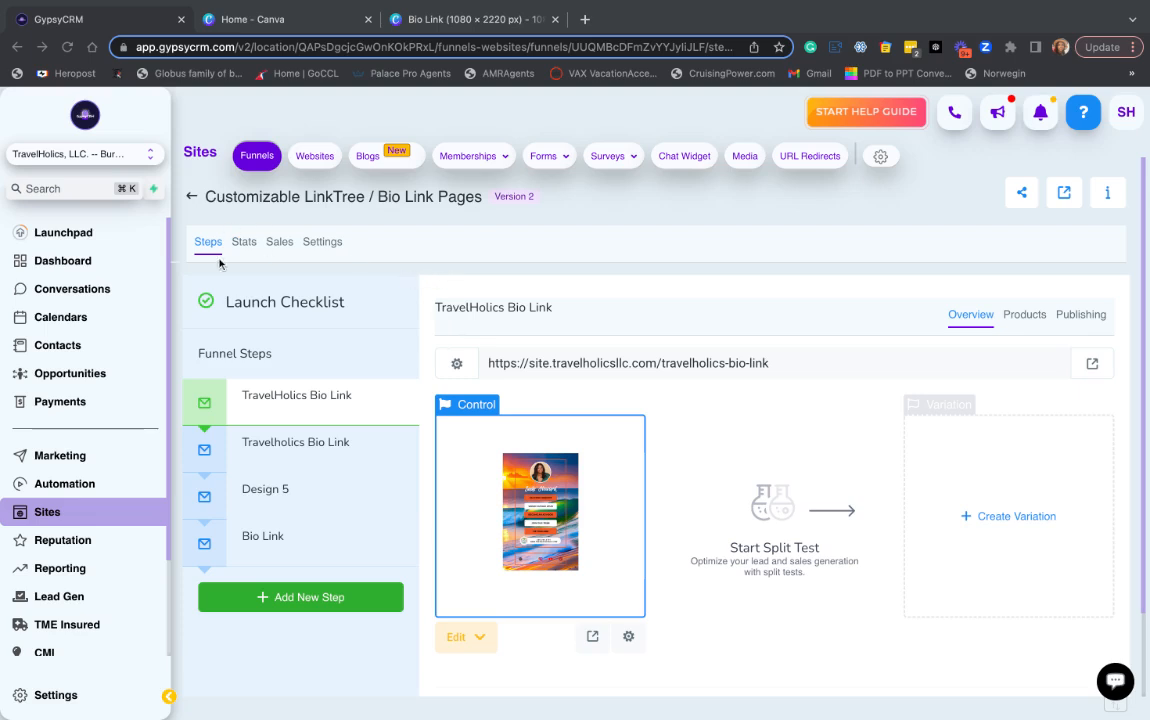
Check the available domains in the funnel's settings, keep the current one, and return to the funnel steps
{"action": "left_click", "coordinate": [323, 243]}
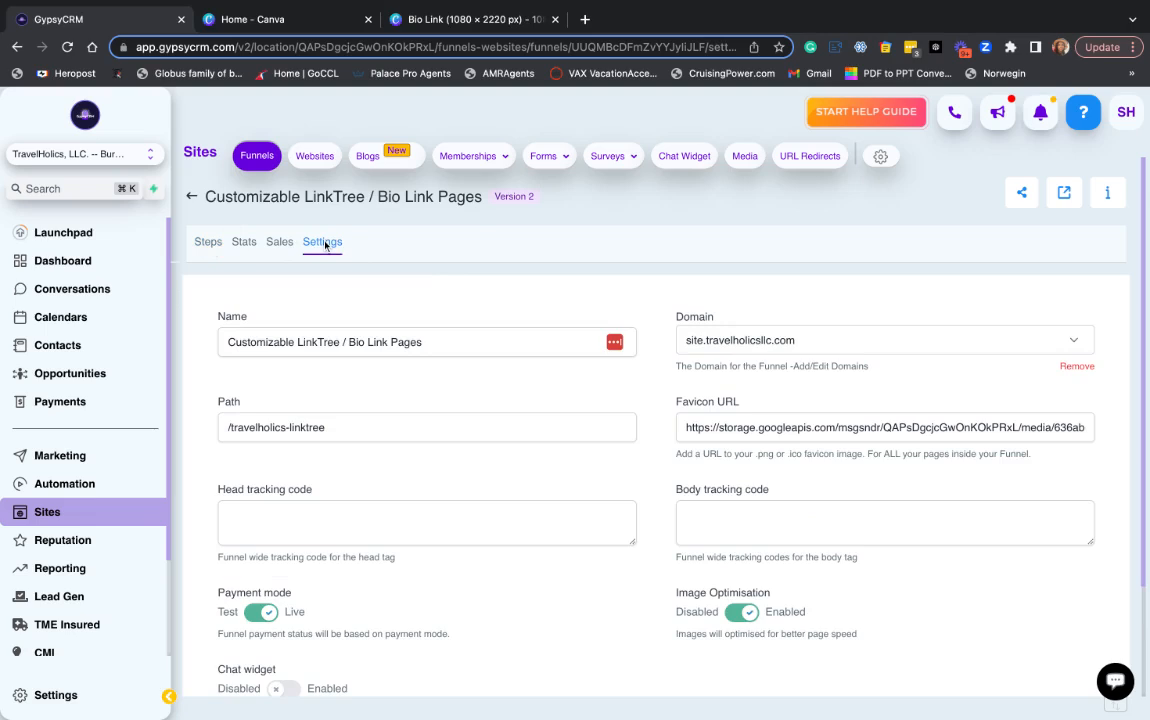
{"action": "left_click", "coordinate": [762, 342]}
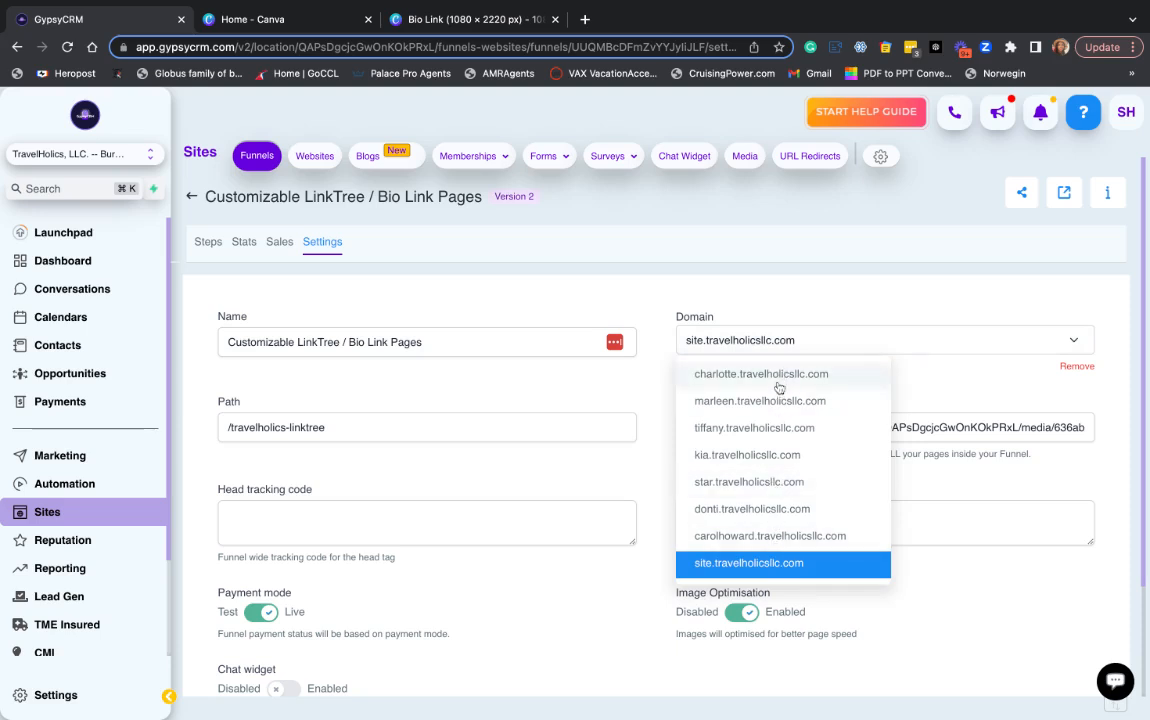
{"action": "left_click", "coordinate": [838, 319]}
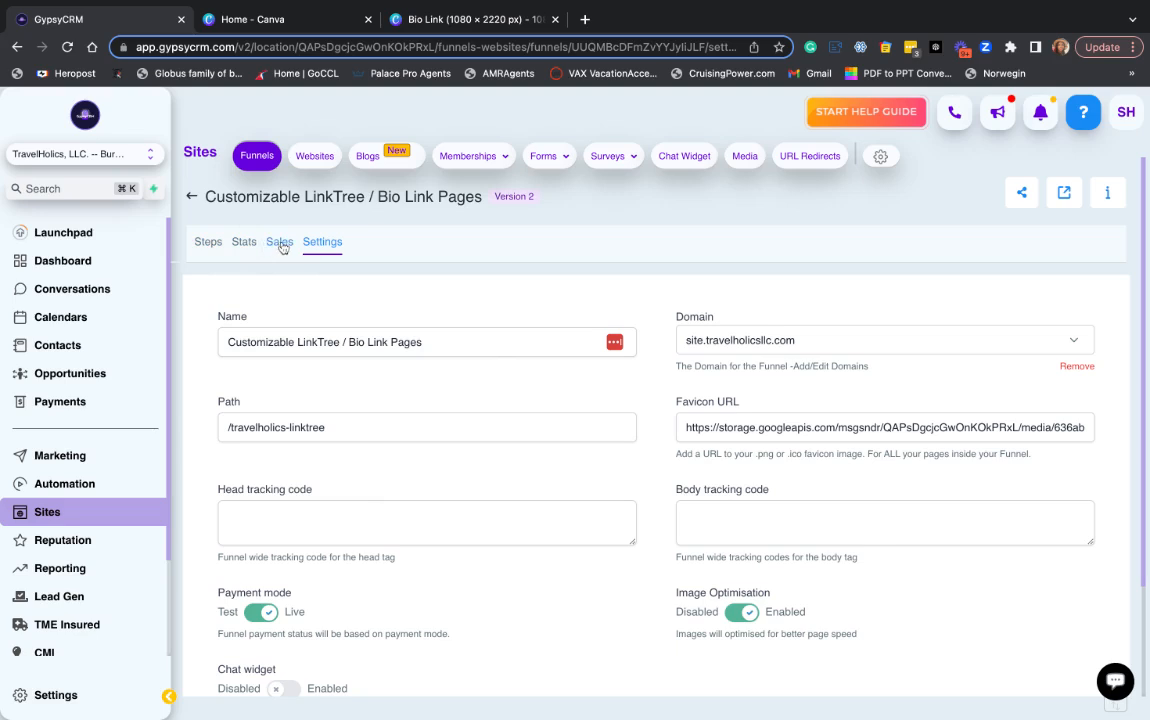
{"action": "left_click", "coordinate": [214, 245]}
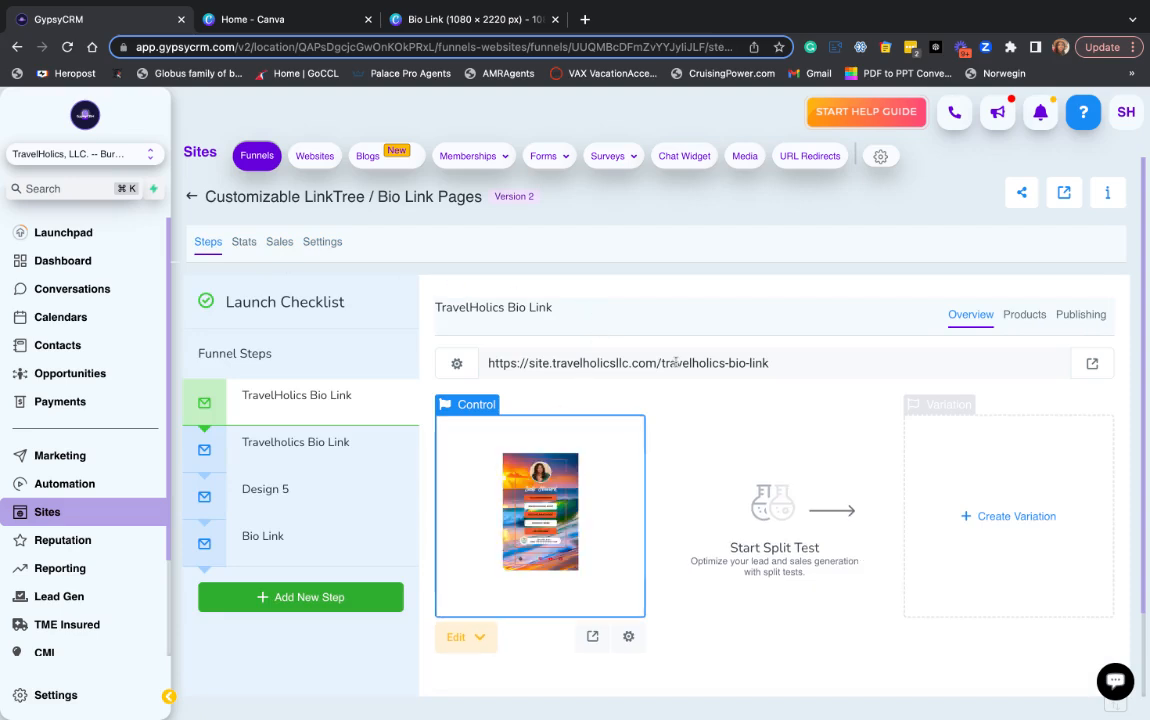
Open the live TravelHolics Bio Link page and examine its link buttons, contact details and social icons
{"action": "left_click", "coordinate": [1092, 363]}
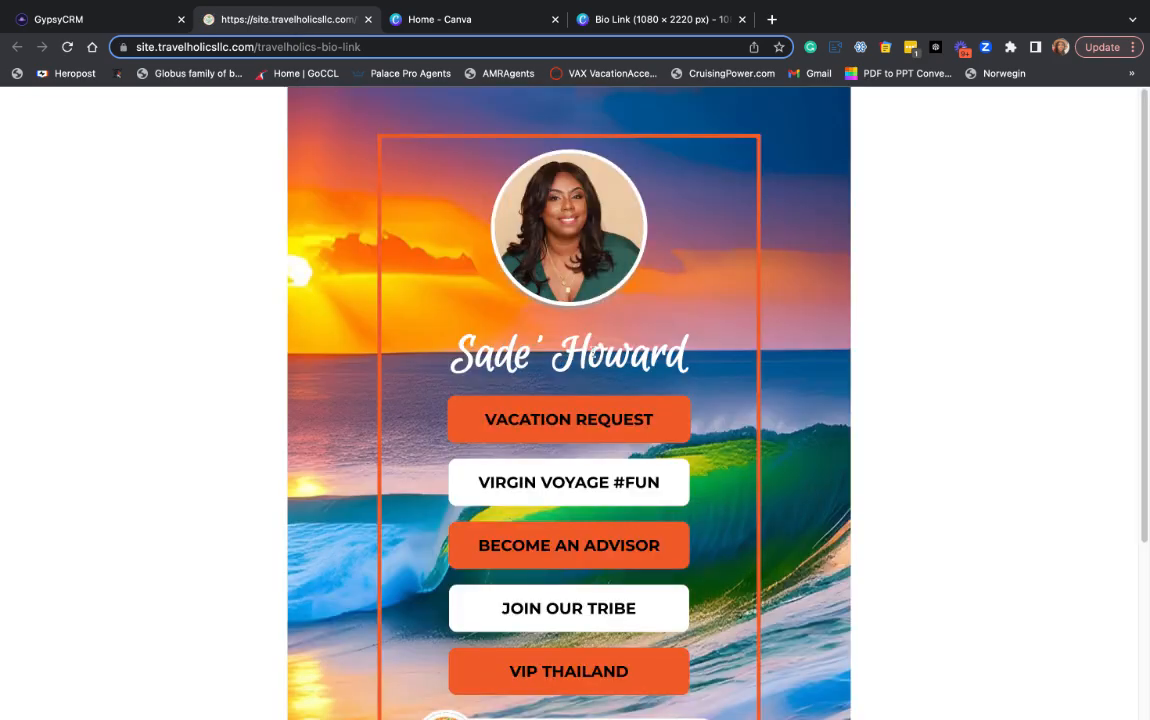
{"action": "scroll", "coordinate": [594, 375], "scroll_direction": "down", "scroll_amount": 5}
{"action": "scroll", "coordinate": [594, 373], "scroll_direction": "down", "scroll_amount": 1}
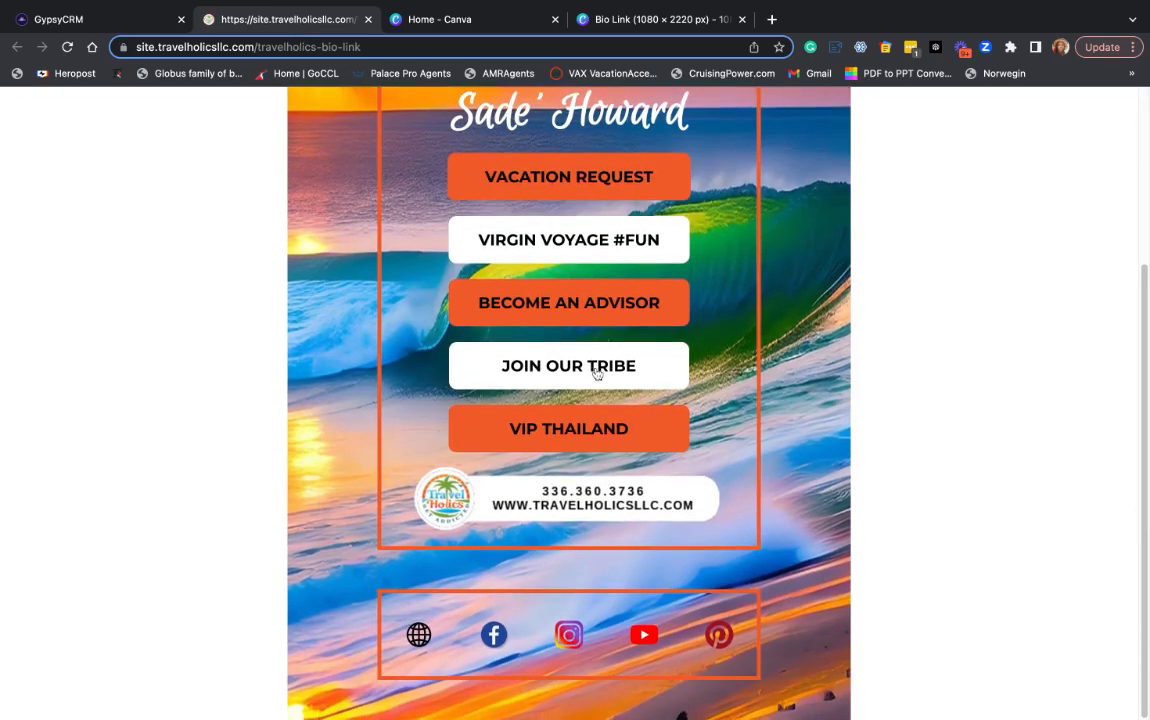
{"action": "scroll", "coordinate": [896, 506], "scroll_direction": "up", "scroll_amount": 5}
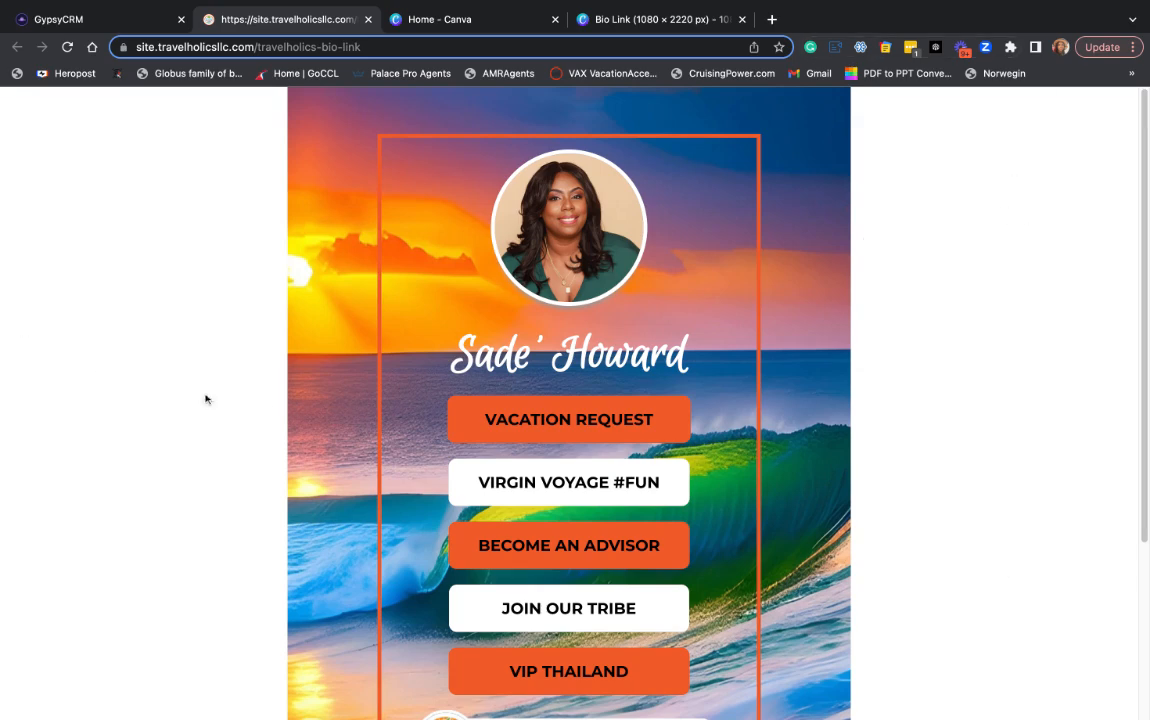
{"action": "scroll", "coordinate": [483, 359], "scroll_direction": "down", "scroll_amount": 3}
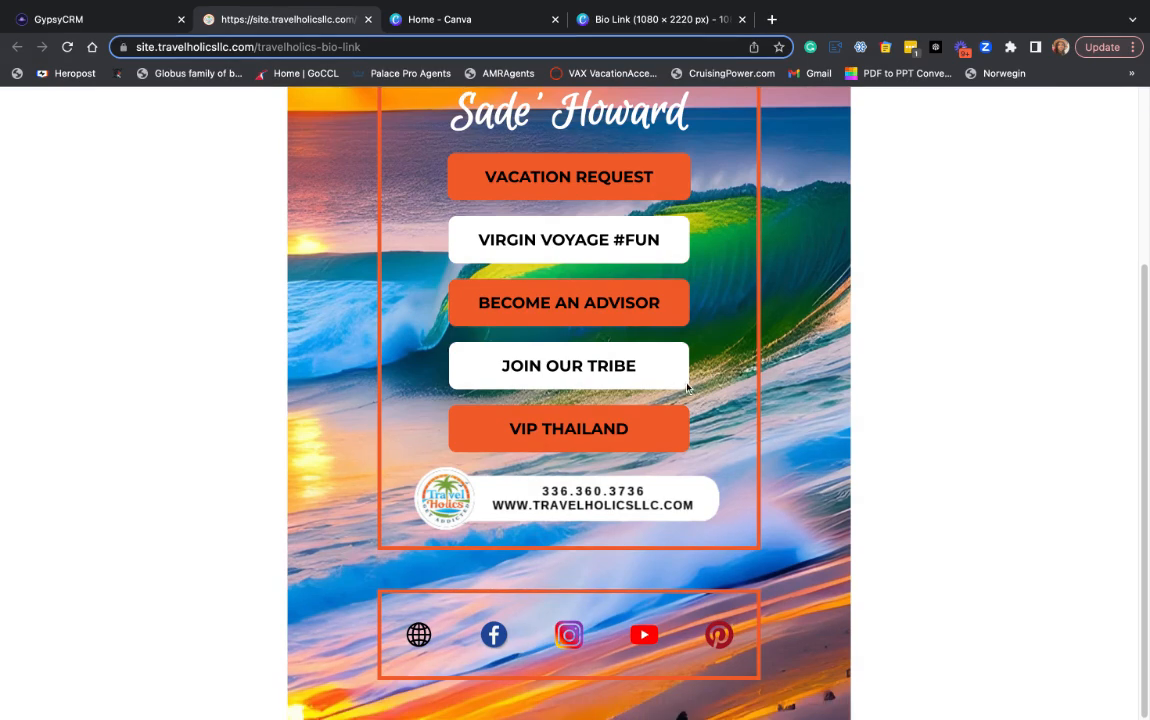
{"action": "scroll", "coordinate": [655, 412], "scroll_direction": "up", "scroll_amount": 3}
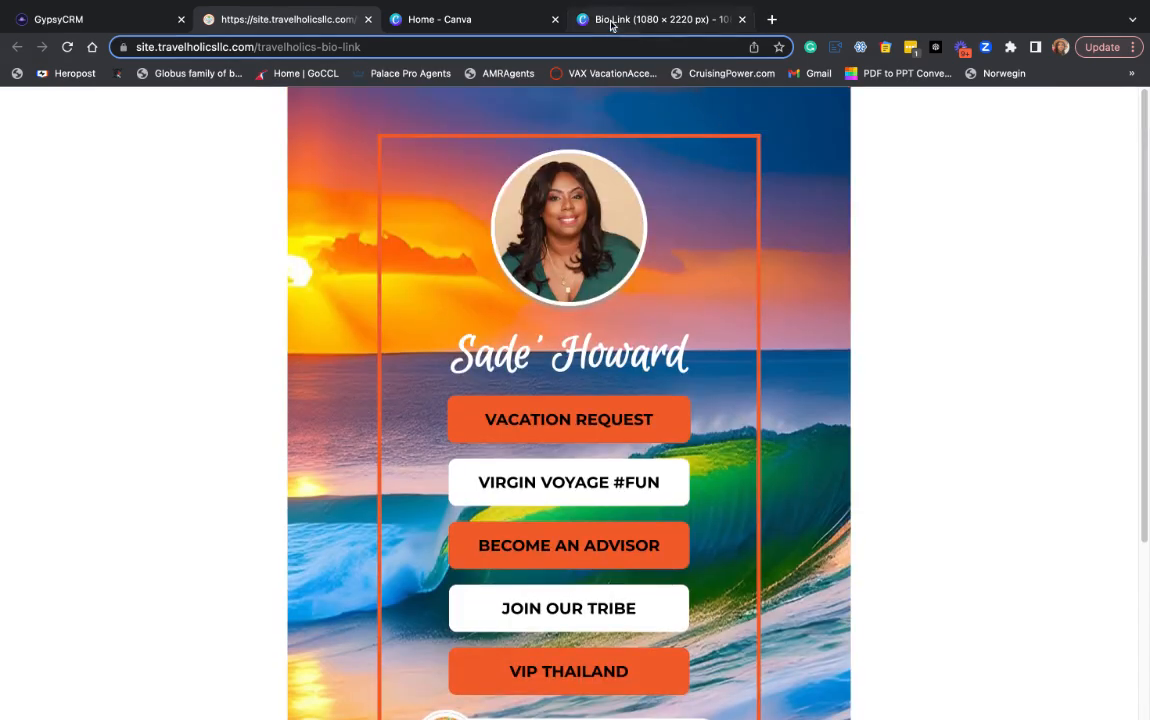
Switch to the Bio Link (1080 × 2220 px) design in Canva and examine its layout from the photo to the contact bar
{"action": "left_click", "coordinate": [611, 20]}
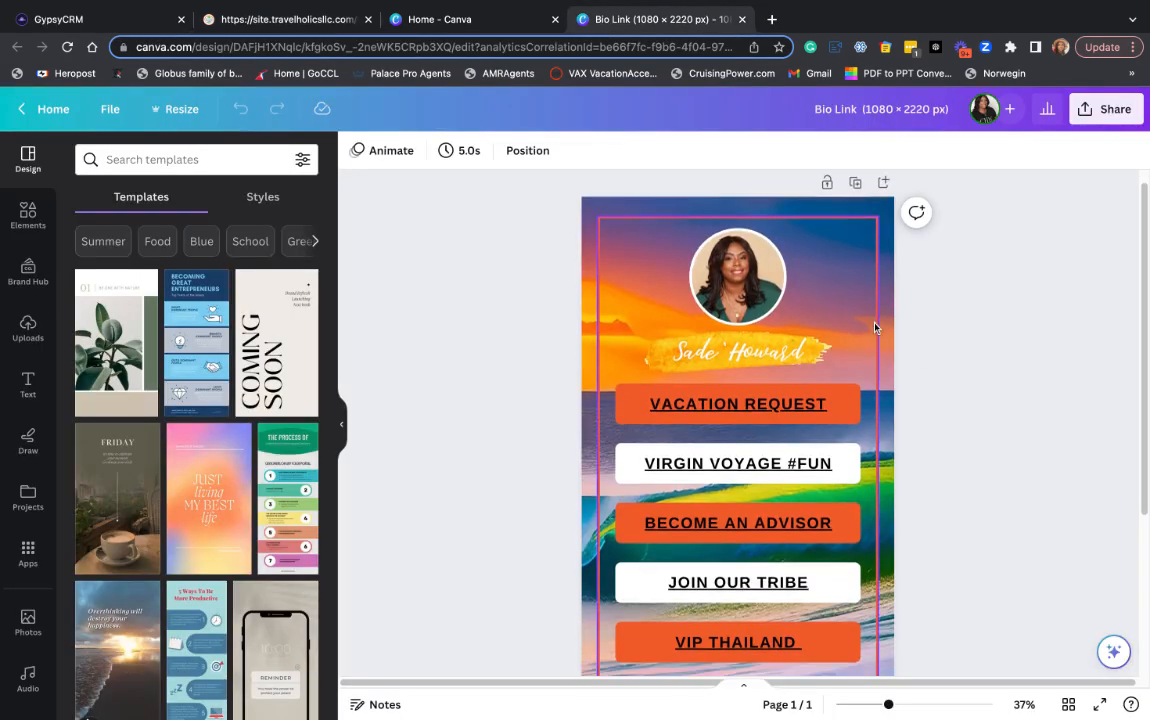
{"action": "scroll", "coordinate": [900, 330], "scroll_direction": "down", "scroll_amount": 5}
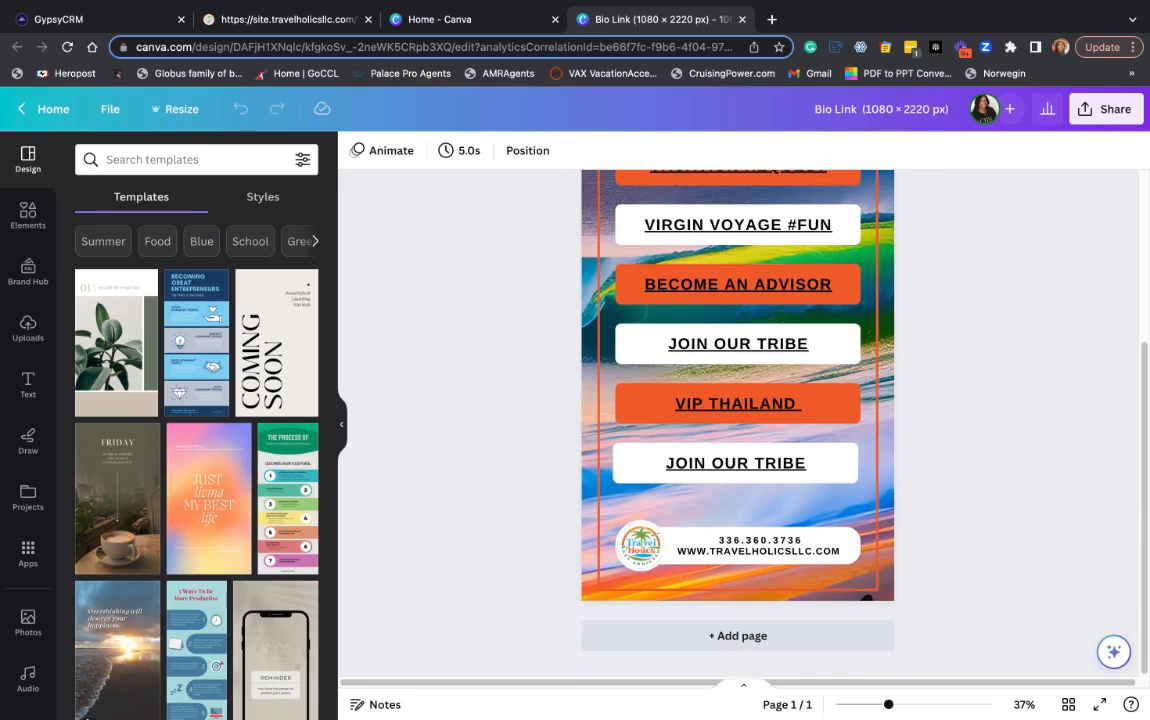
{"action": "scroll", "coordinate": [978, 335], "scroll_direction": "up", "scroll_amount": 5}
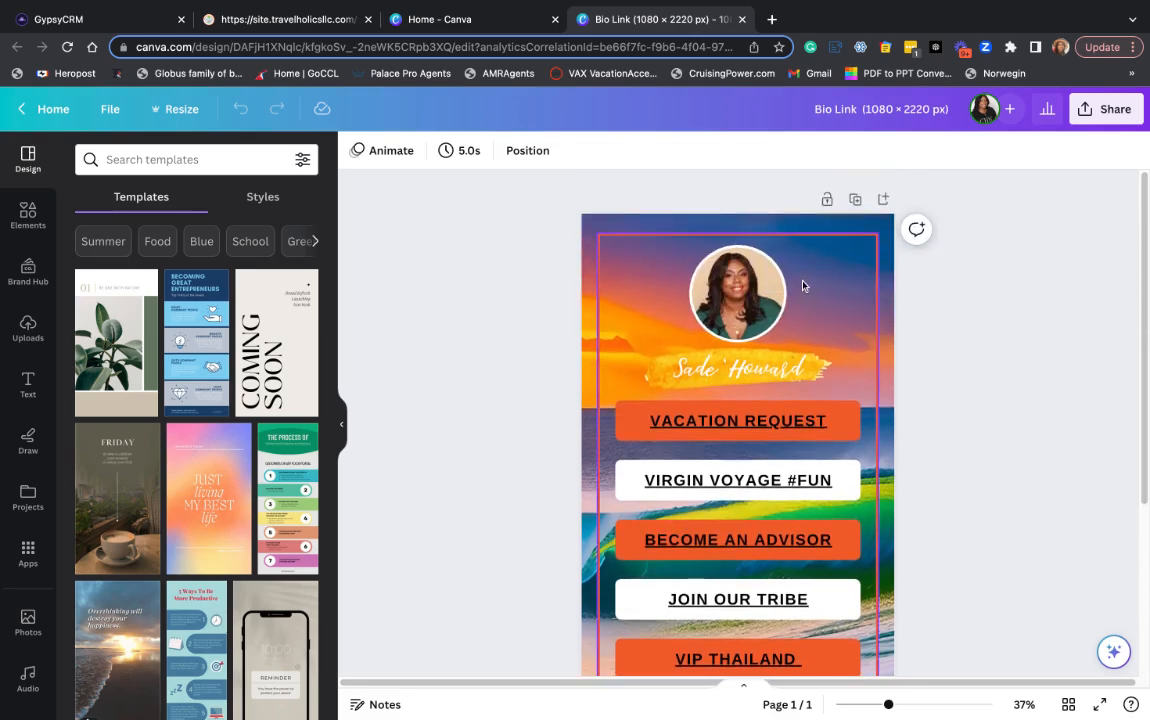
{"action": "scroll", "coordinate": [875, 300], "scroll_direction": "down", "scroll_amount": 1}
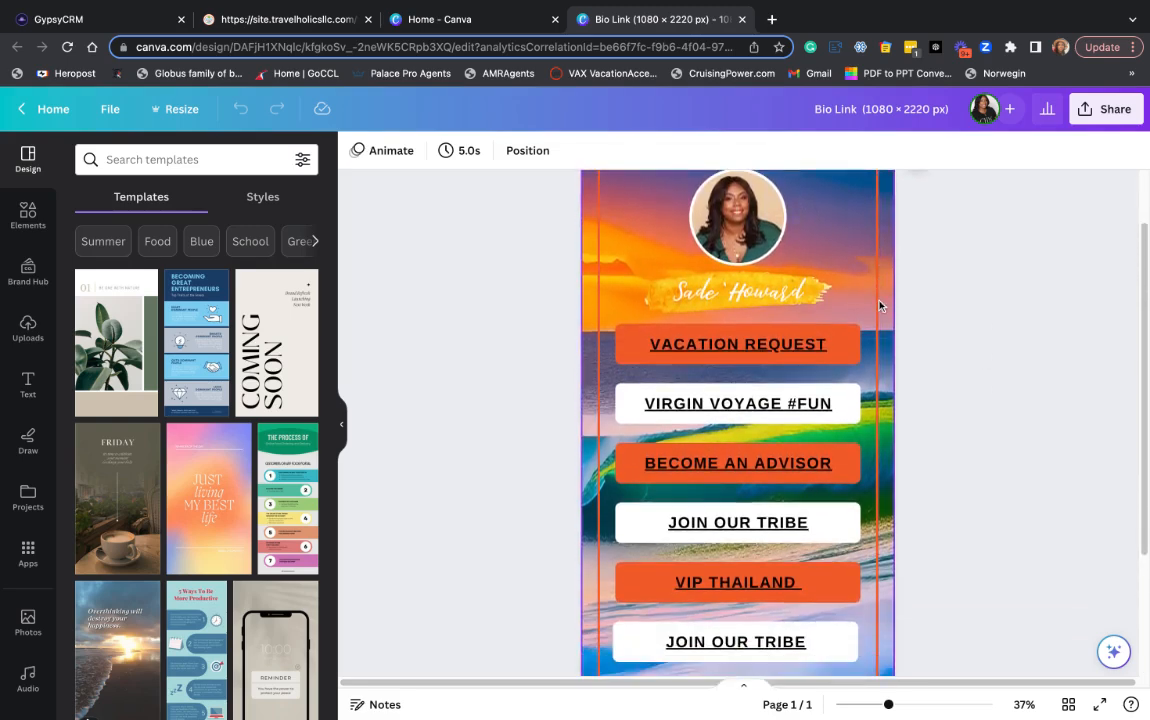
{"action": "scroll", "coordinate": [880, 308], "scroll_direction": "down", "scroll_amount": 1}
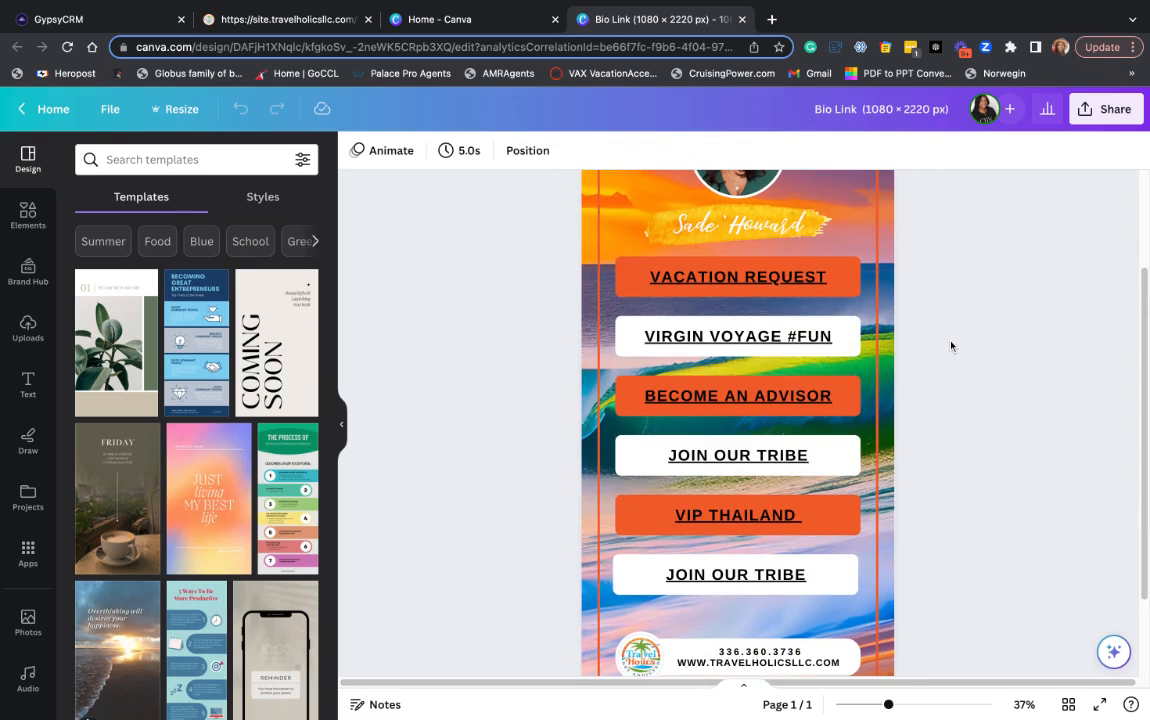
{"action": "scroll", "coordinate": [911, 330], "scroll_direction": "up", "scroll_amount": 1}
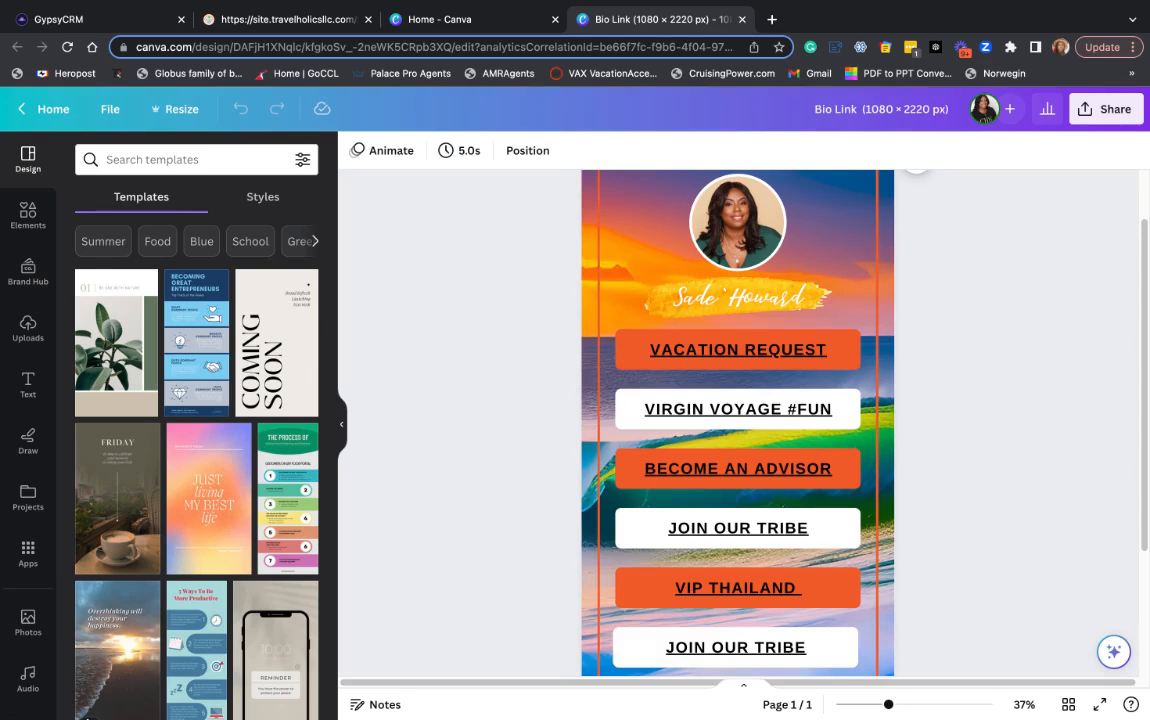
{"action": "scroll", "coordinate": [845, 405], "scroll_direction": "down", "scroll_amount": 1}
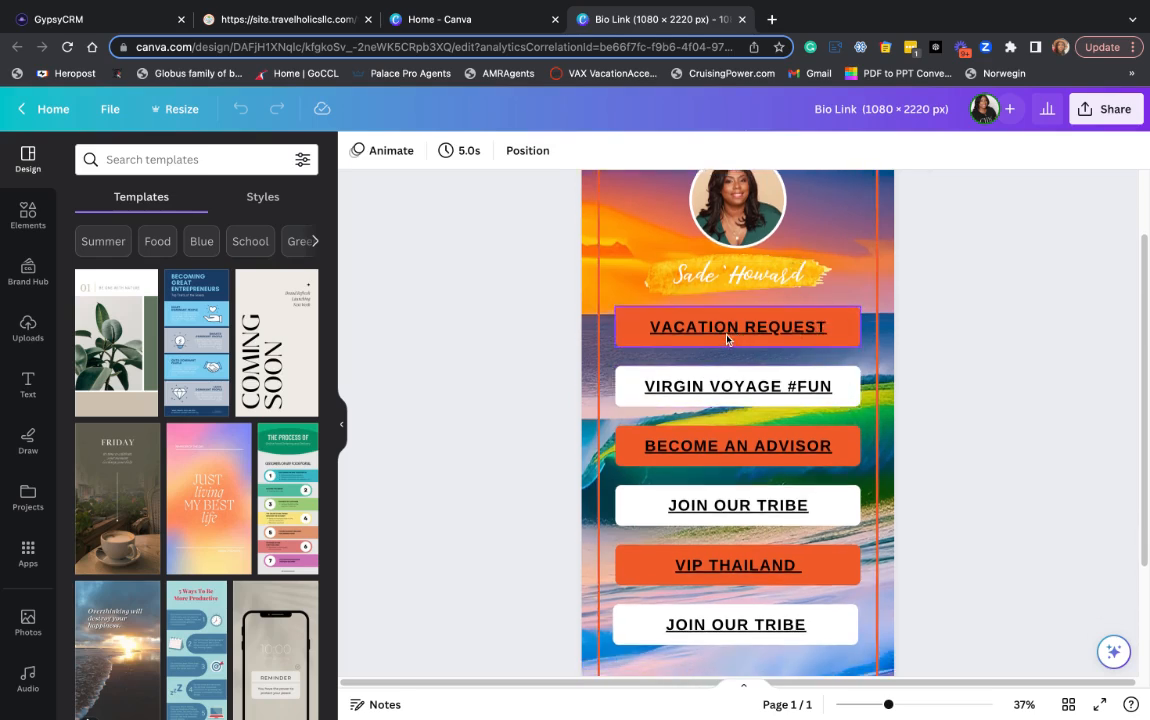
Select the text of the VACATION REQUEST button and open the web page linked to it
{"action": "left_click", "coordinate": [846, 323]}
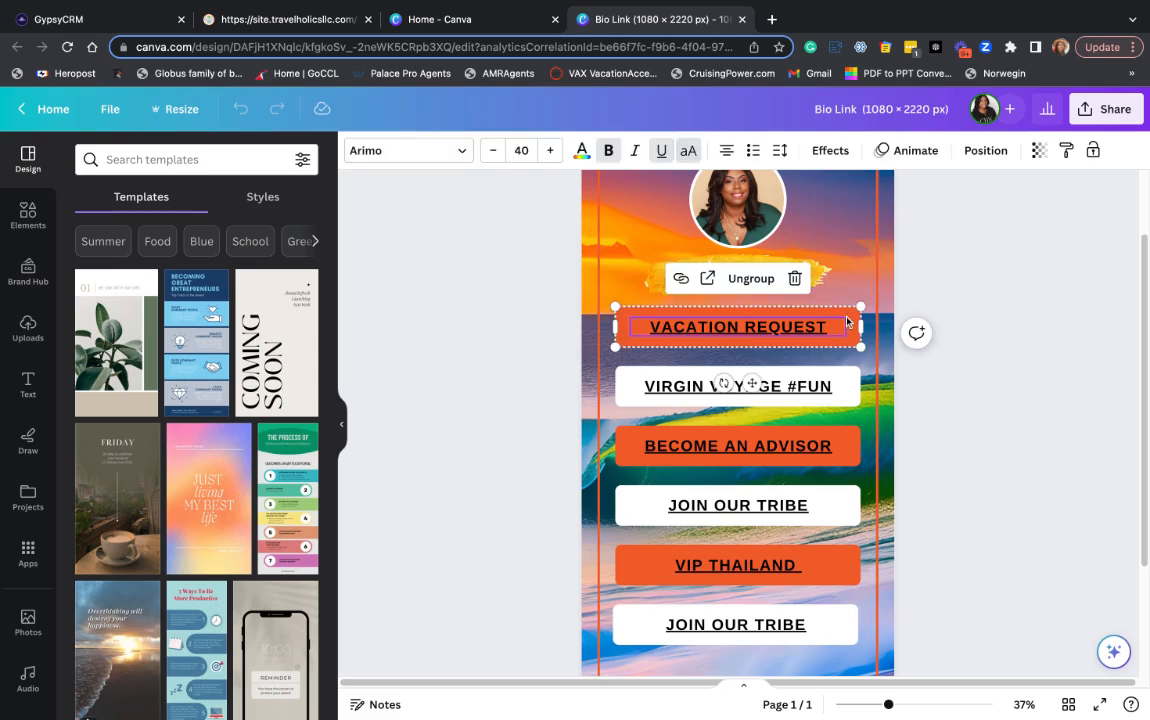
{"action": "left_click", "coordinate": [852, 316]}
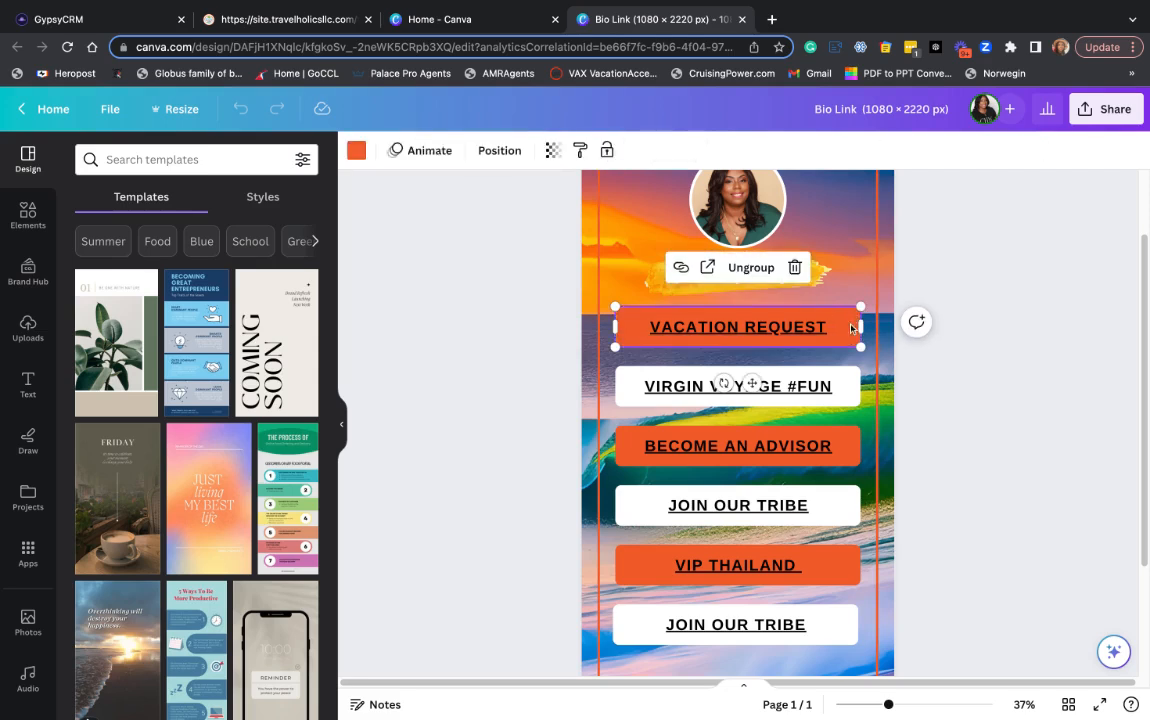
{"action": "left_click", "coordinate": [790, 335]}
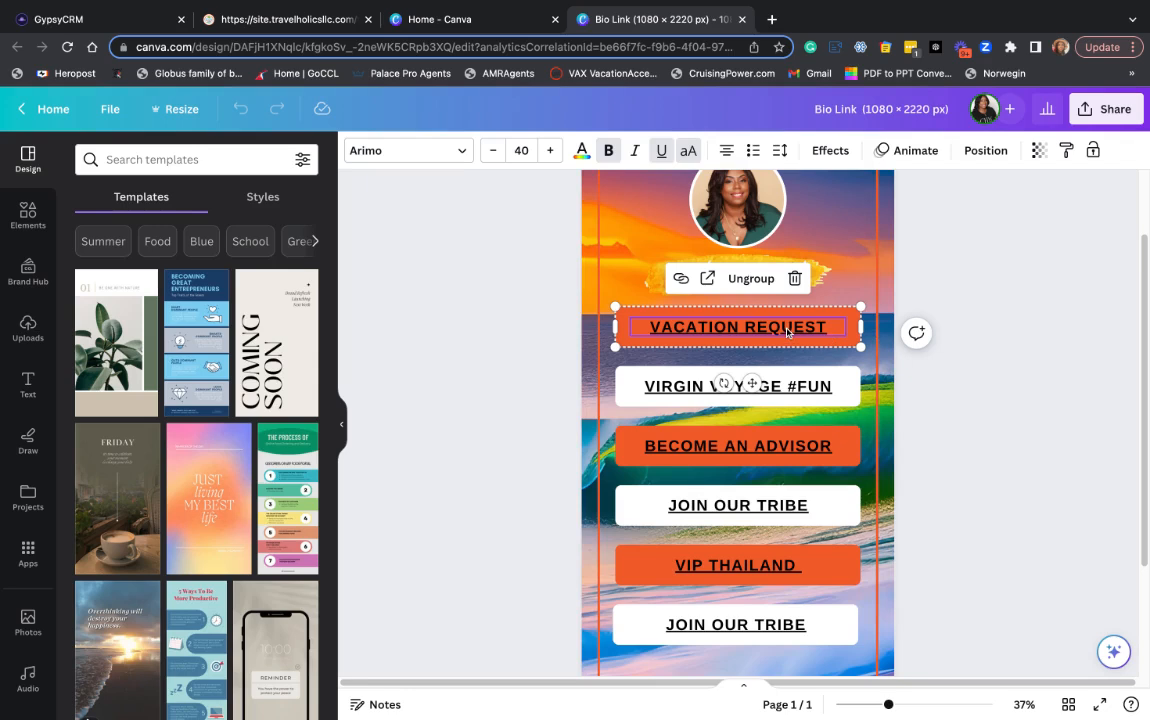
{"action": "left_click", "coordinate": [707, 279]}
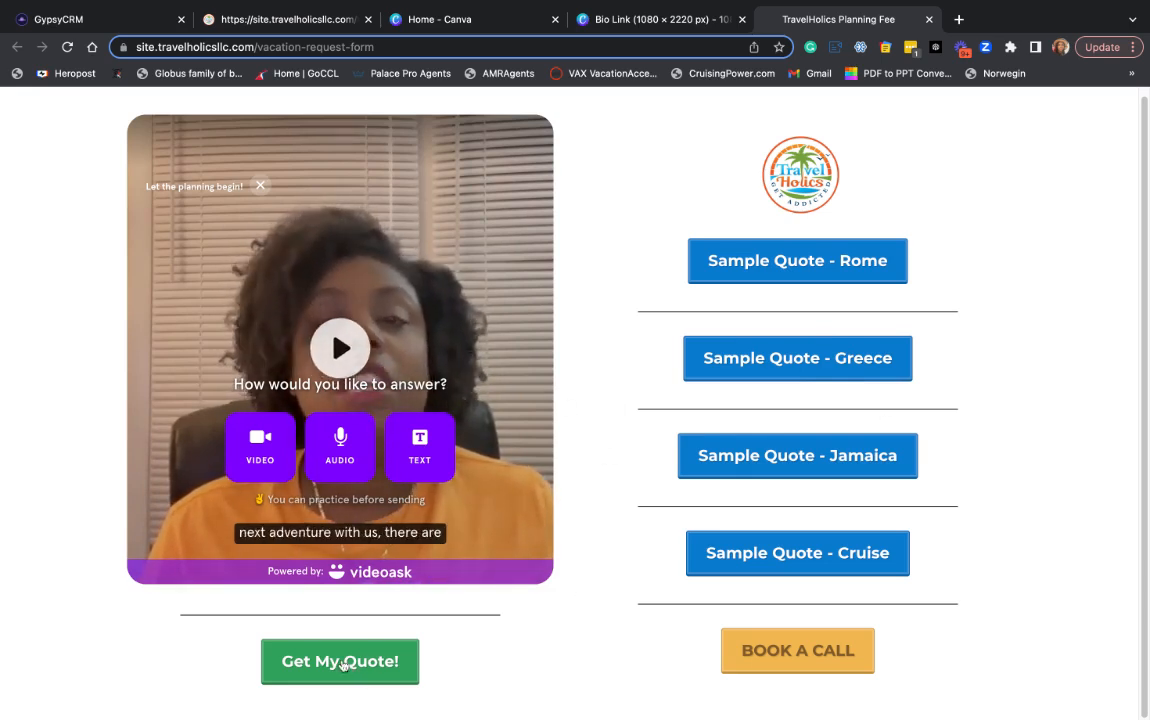
Open the Get My Quote! request form and look through its fields
{"action": "left_click", "coordinate": [341, 662]}
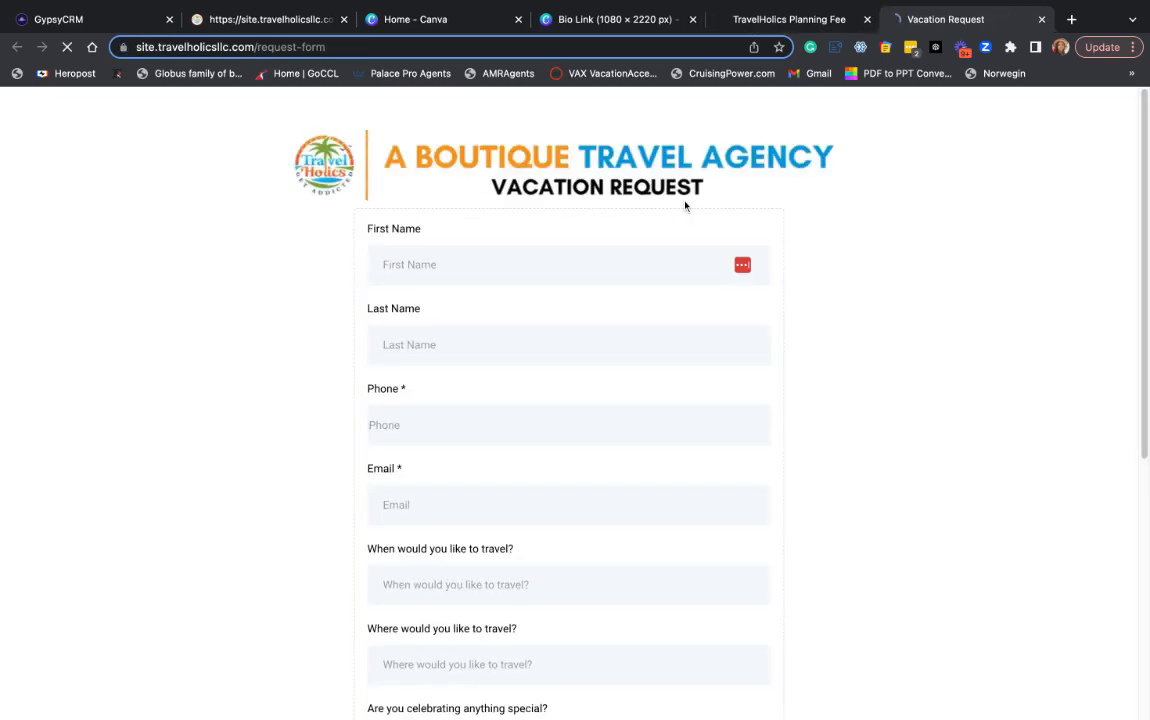
{"action": "scroll", "coordinate": [678, 272], "scroll_direction": "down", "scroll_amount": 5}
{"action": "scroll", "coordinate": [711, 326], "scroll_direction": "up", "scroll_amount": 4}
{"action": "scroll", "coordinate": [712, 320], "scroll_direction": "up", "scroll_amount": 1}
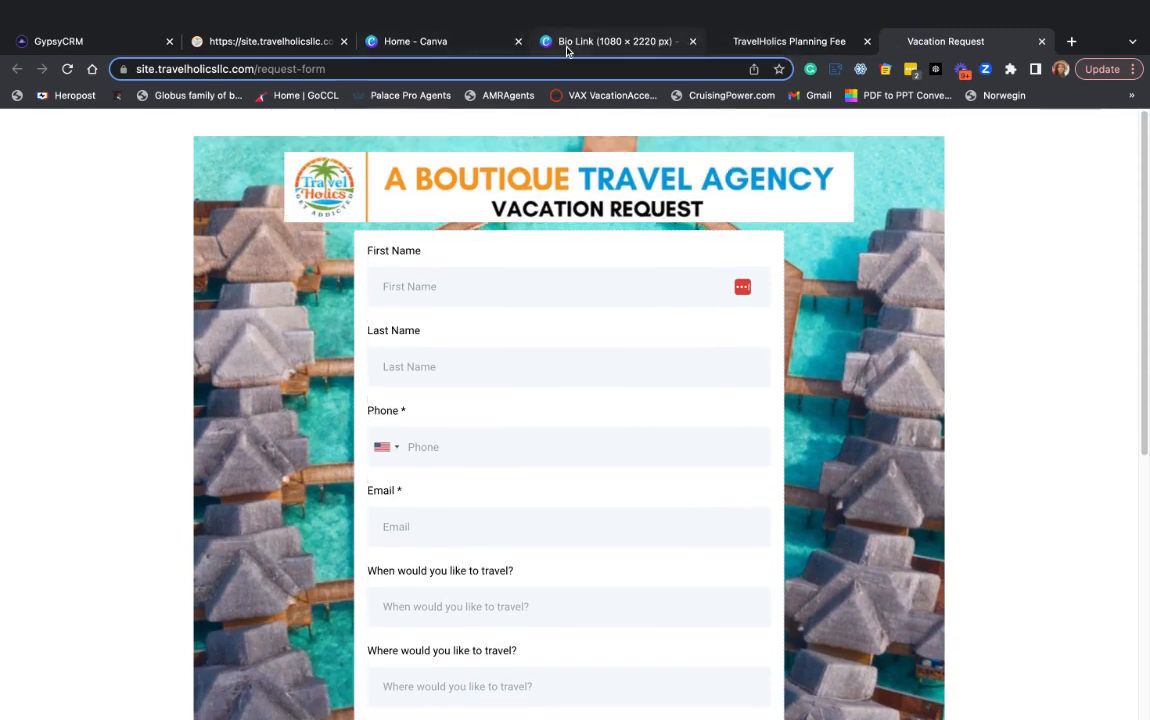
Copy the address of the TravelHolics Planning Fee page and return to the Bio Link design in Canva
{"action": "left_click", "coordinate": [750, 42]}
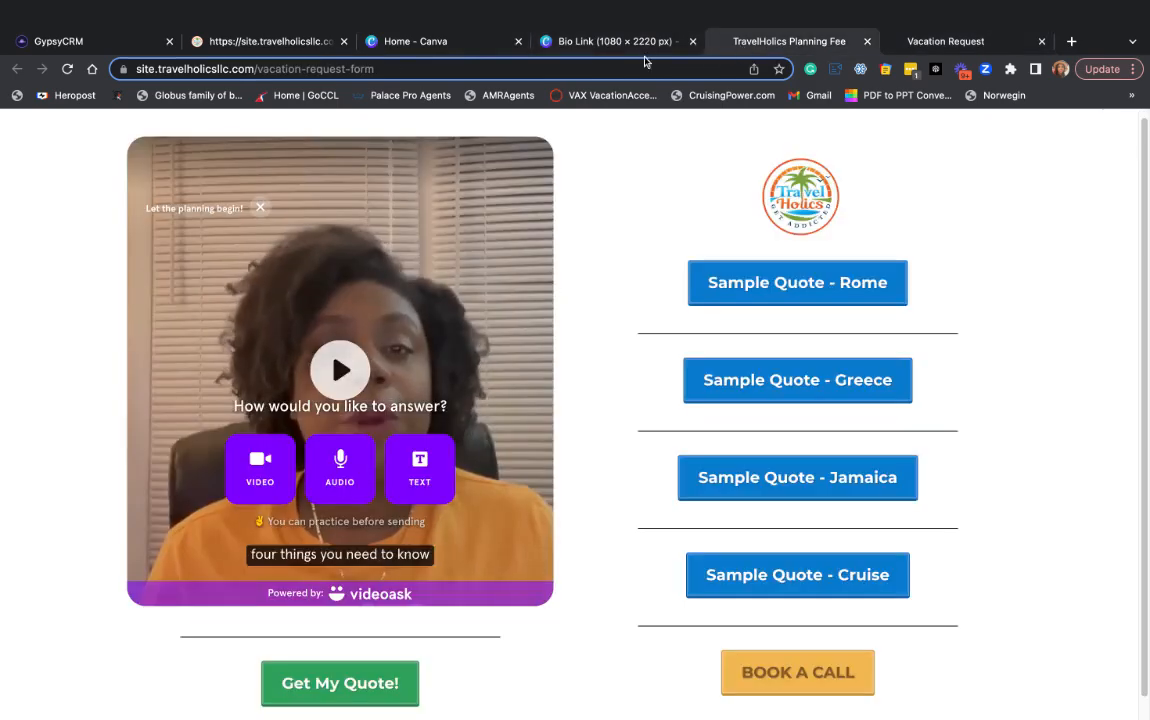
{"action": "left_click", "coordinate": [577, 66]}
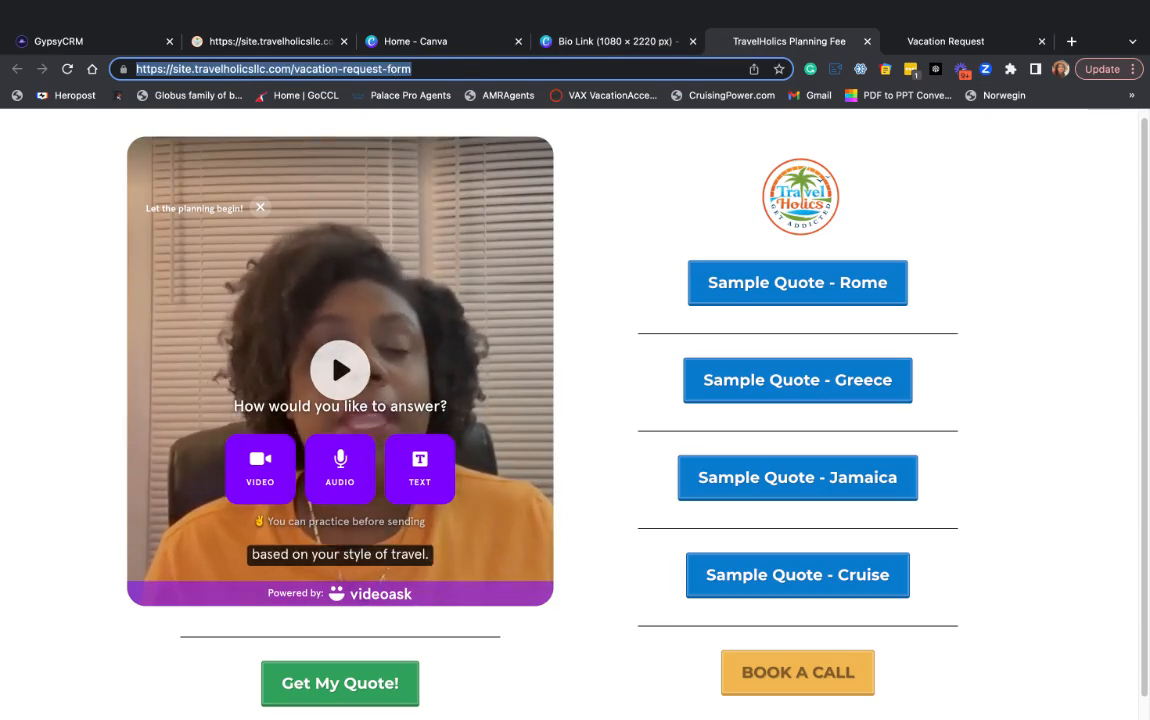
{"action": "left_click", "coordinate": [560, 40]}
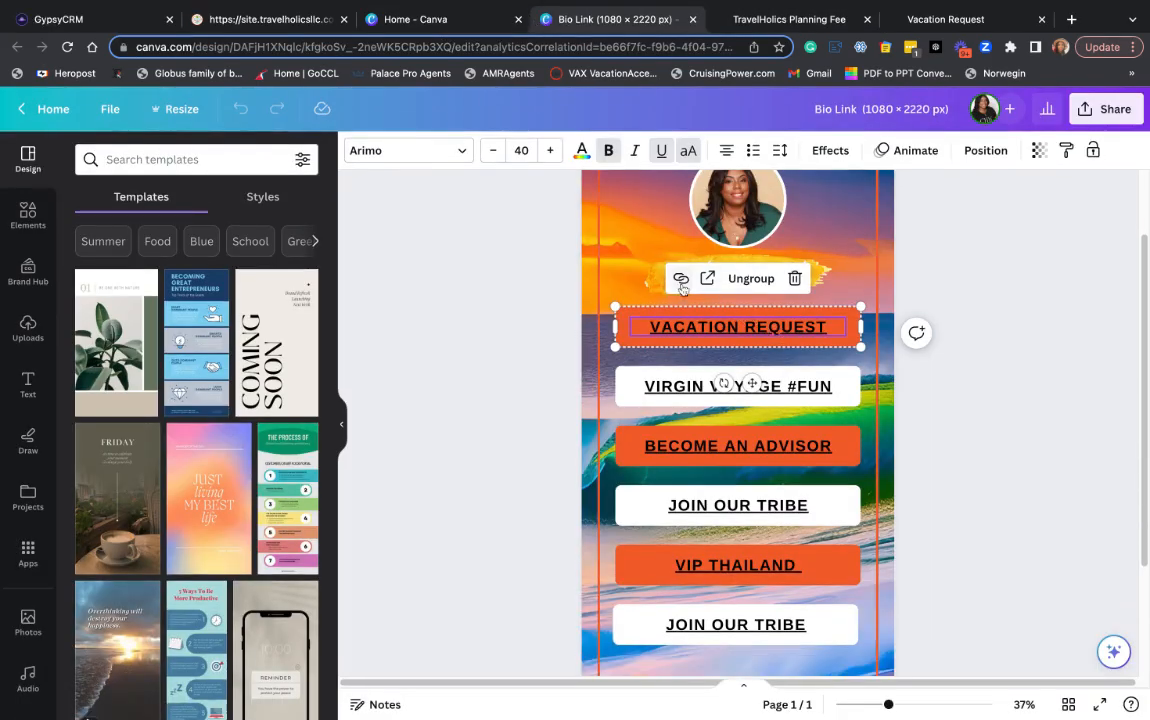
{"action": "left_click", "coordinate": [703, 203]}
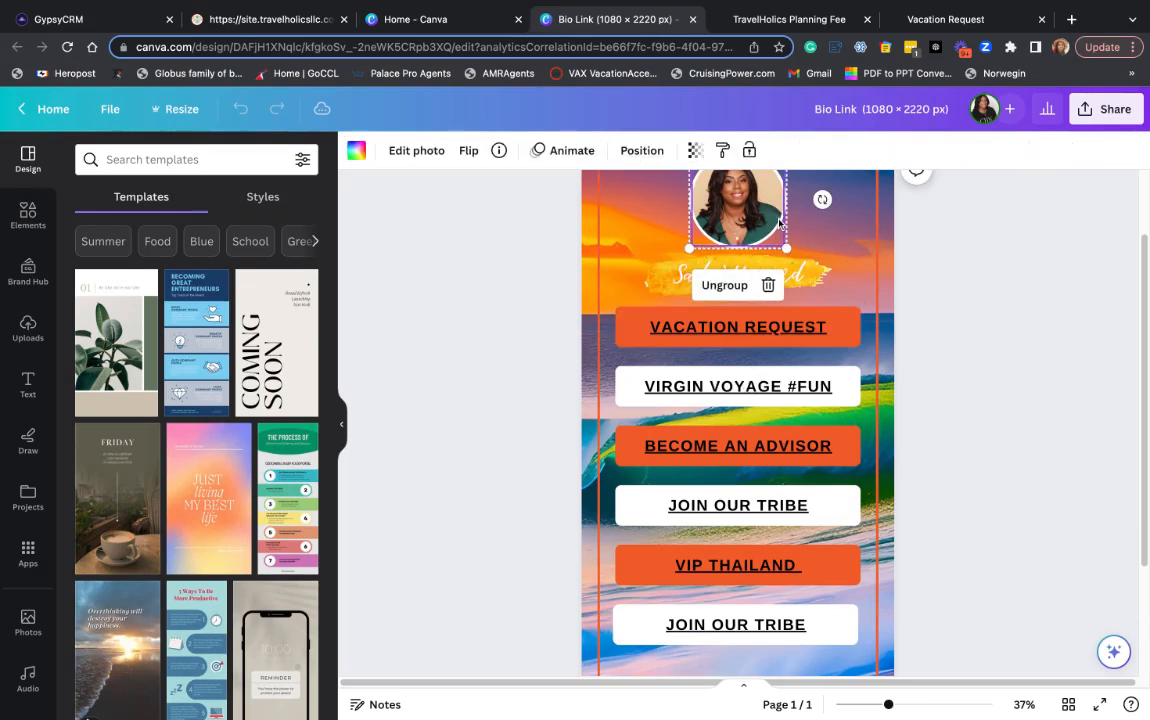
{"action": "scroll", "coordinate": [898, 284], "scroll_direction": "up", "scroll_amount": 2}
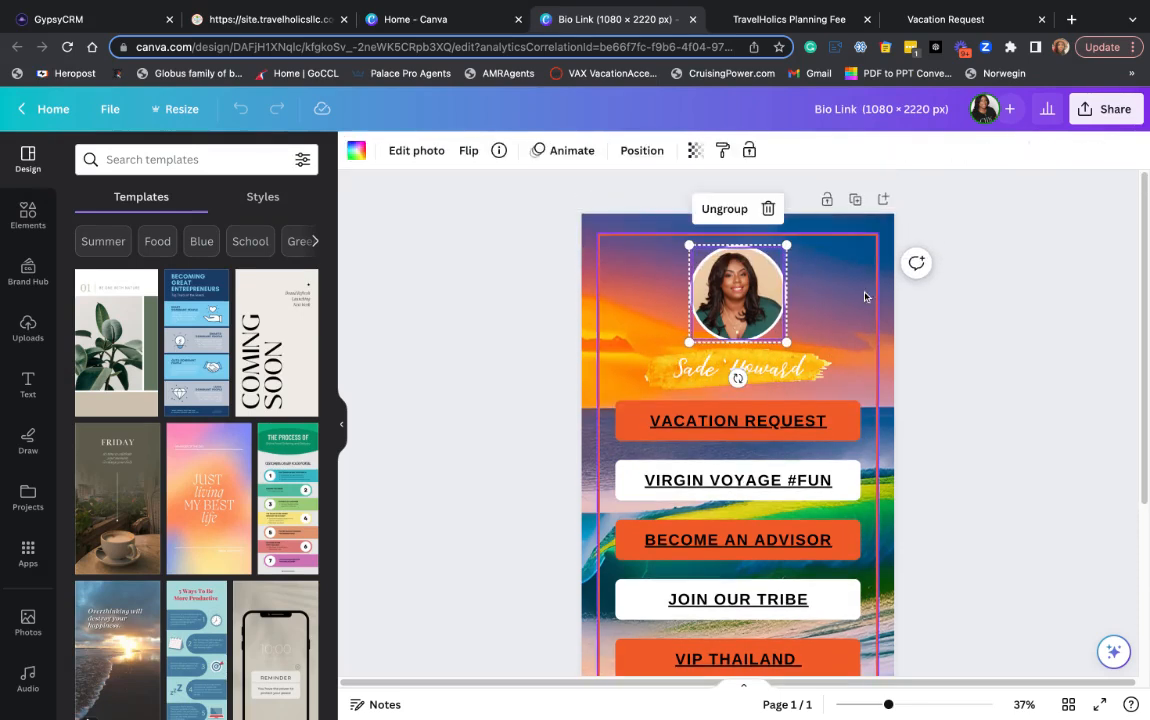
{"action": "left_click", "coordinate": [811, 273]}
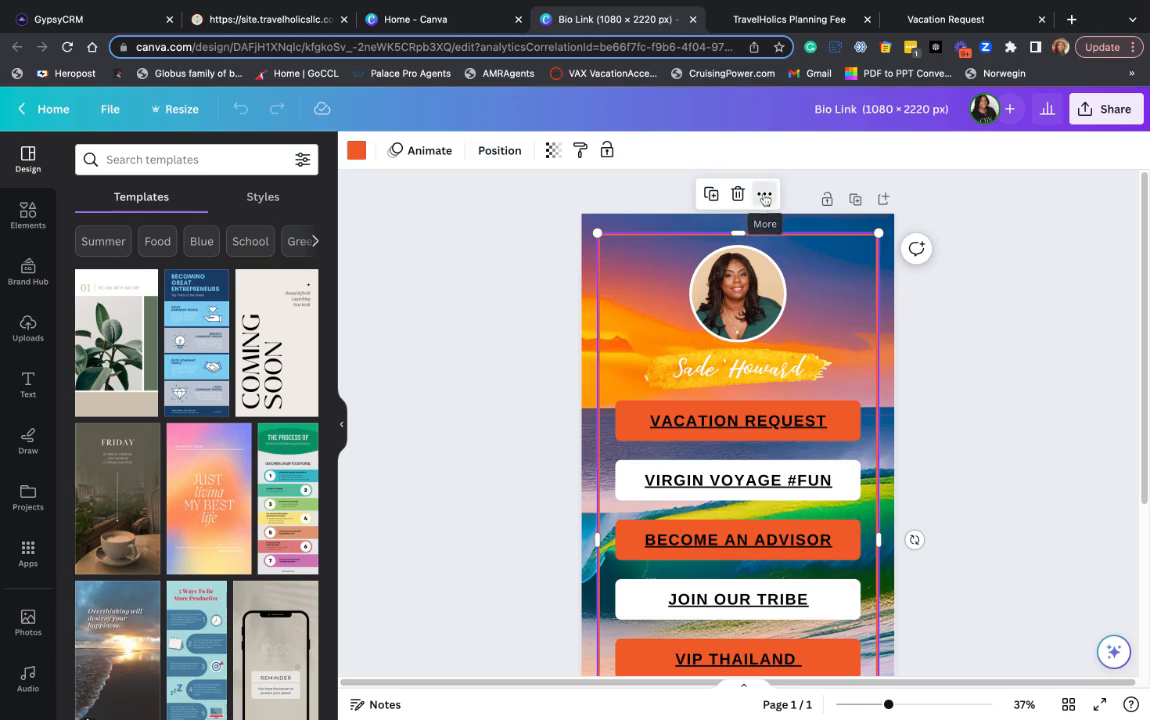
{"action": "left_click", "coordinate": [764, 196]}
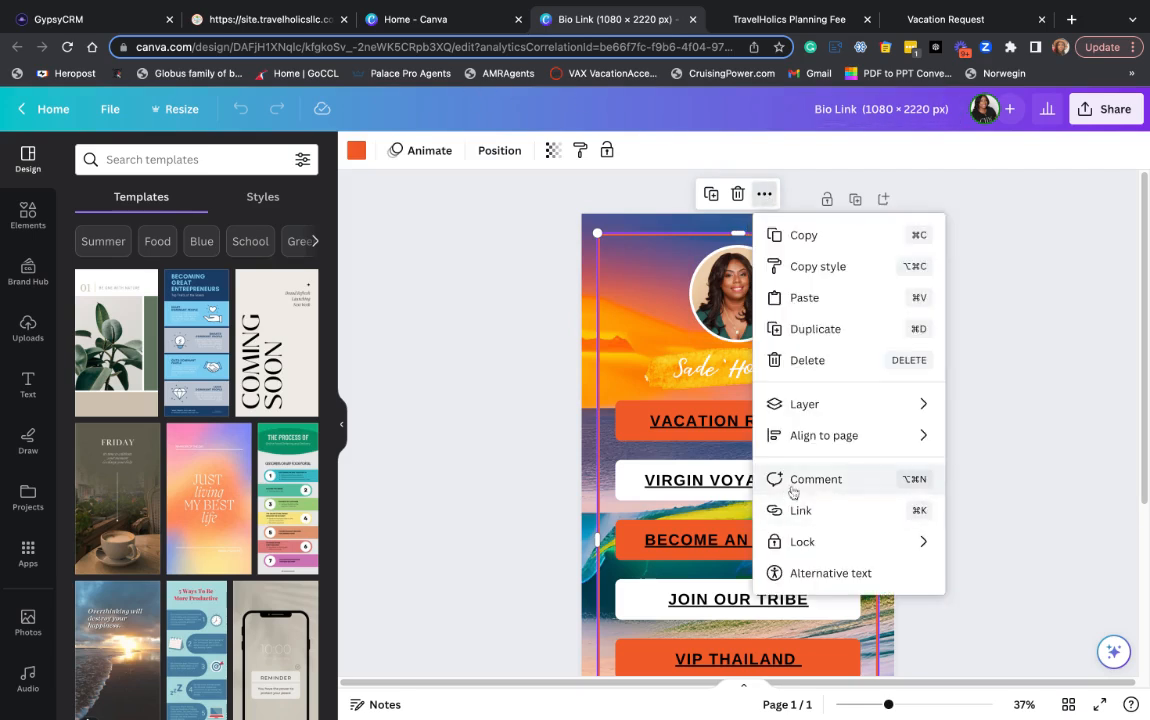
{"action": "left_click", "coordinate": [813, 510]}
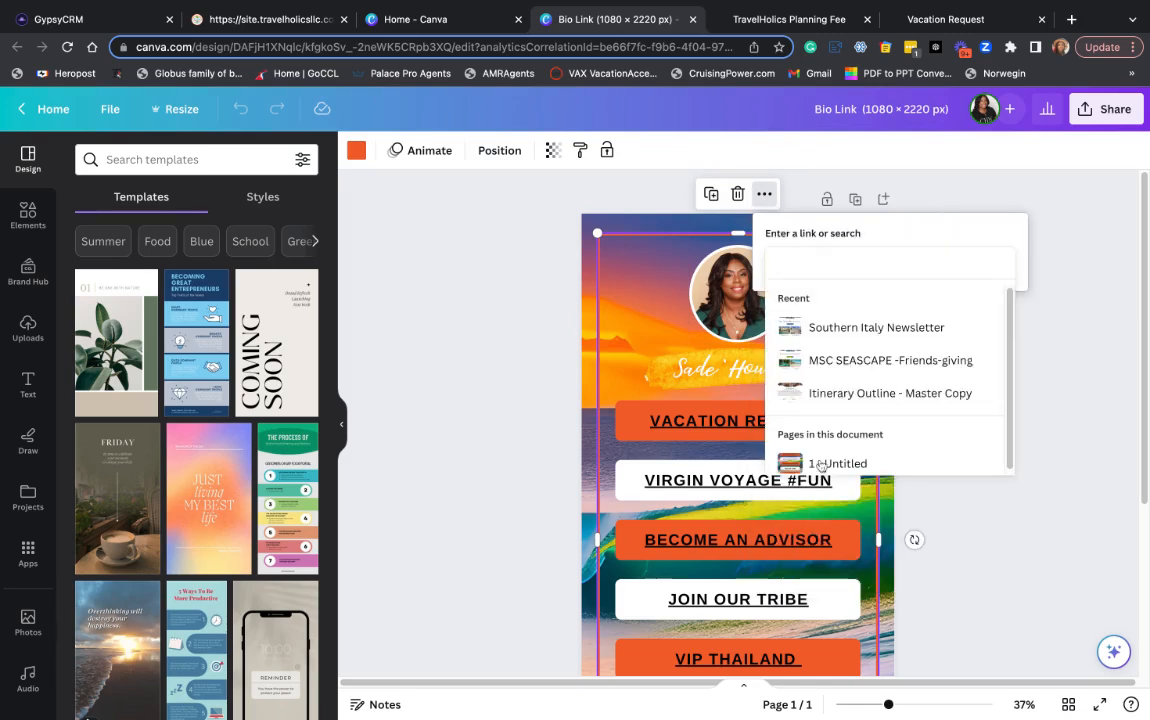
{"action": "key", "text": "ctrl+v"}
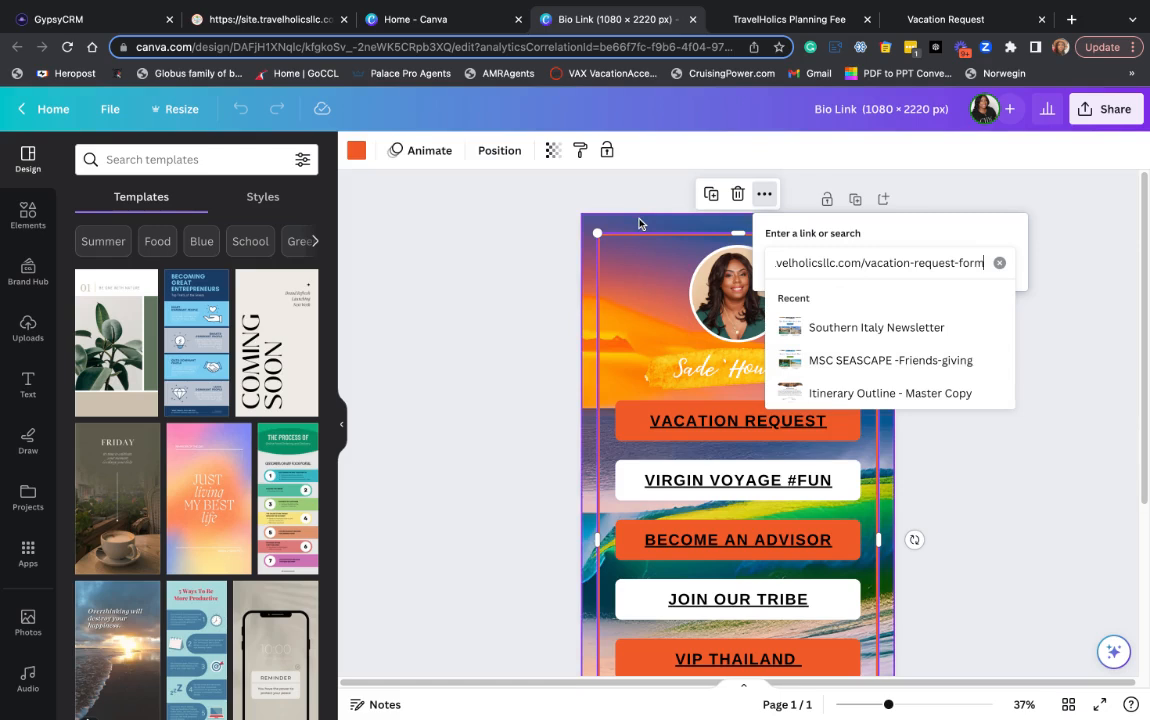
{"action": "left_click", "coordinate": [640, 223]}
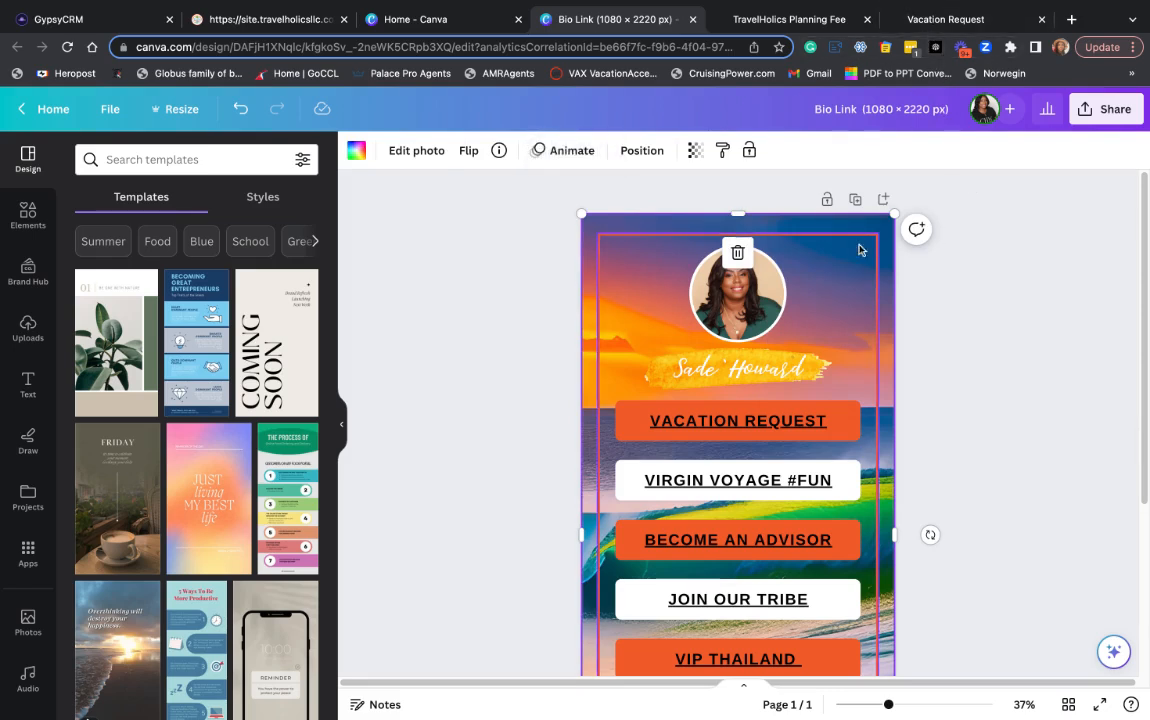
{"action": "scroll", "coordinate": [835, 360], "scroll_direction": "down", "scroll_amount": 3}
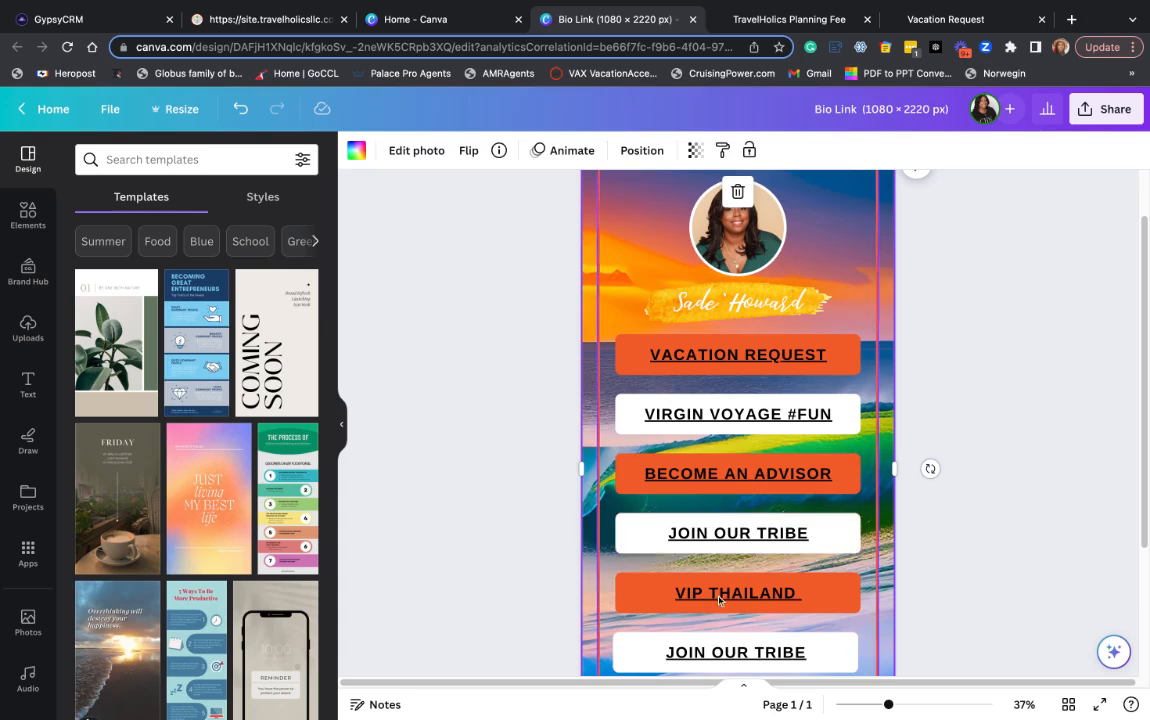
{"action": "scroll", "coordinate": [729, 598], "scroll_direction": "down", "scroll_amount": 1}
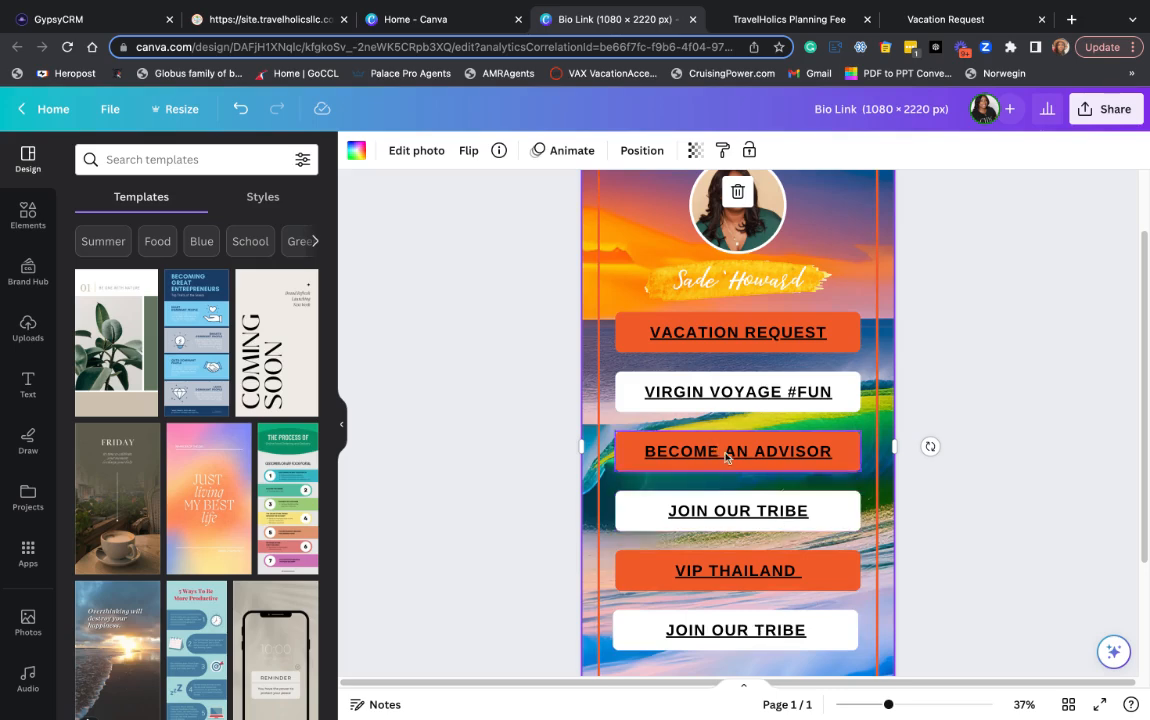
{"action": "scroll", "coordinate": [900, 450], "scroll_direction": "down", "scroll_amount": 3}
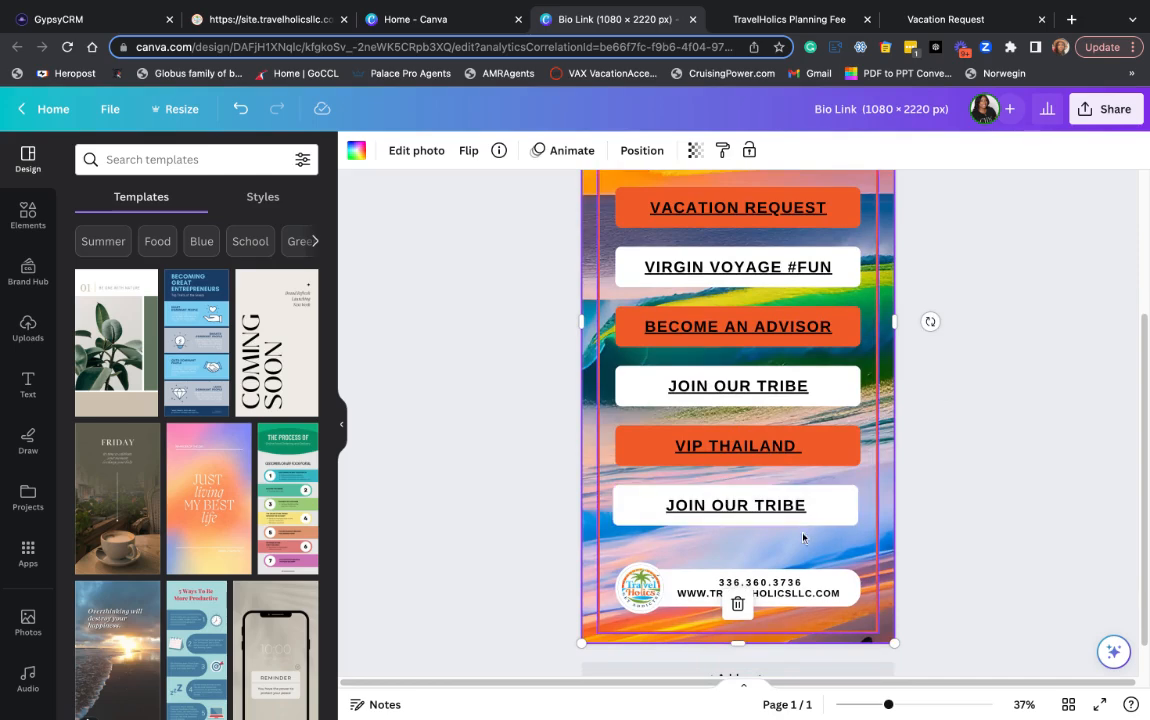
Ungroup the lowest JOIN OUR TRIBE button, then group its text and white box together again
{"action": "left_click", "coordinate": [728, 505]}
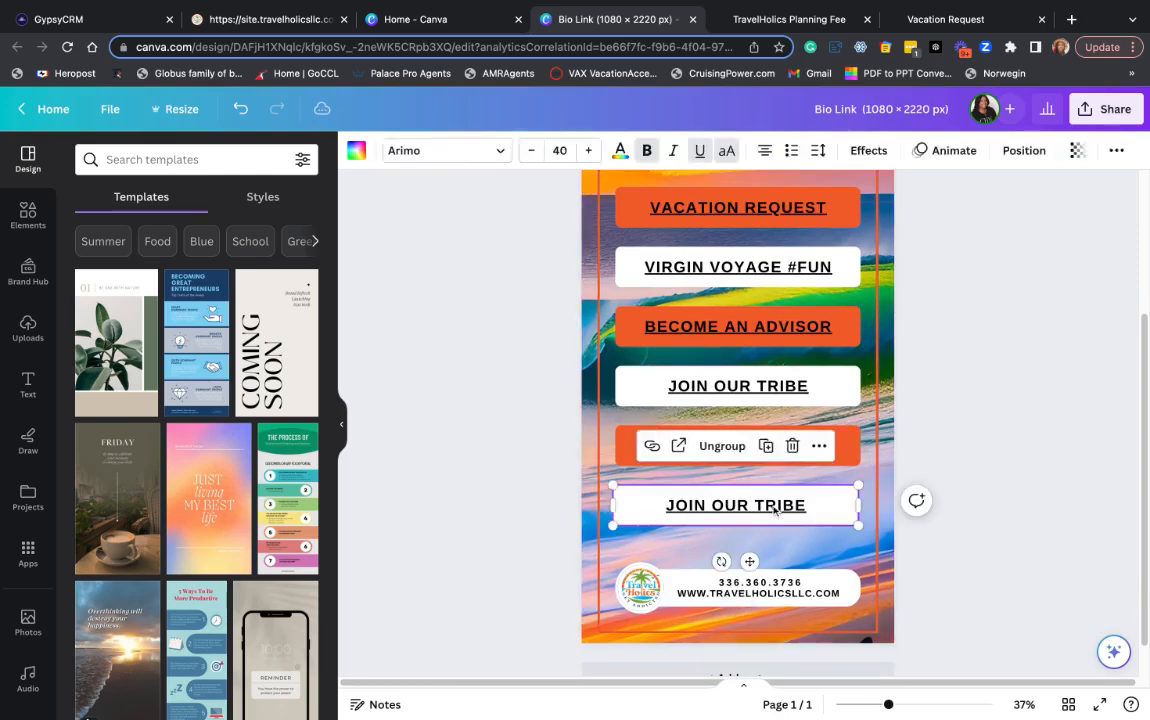
{"action": "left_click", "coordinate": [749, 459]}
{"action": "left_click", "coordinate": [998, 510]}
{"action": "left_click", "coordinate": [805, 507]}
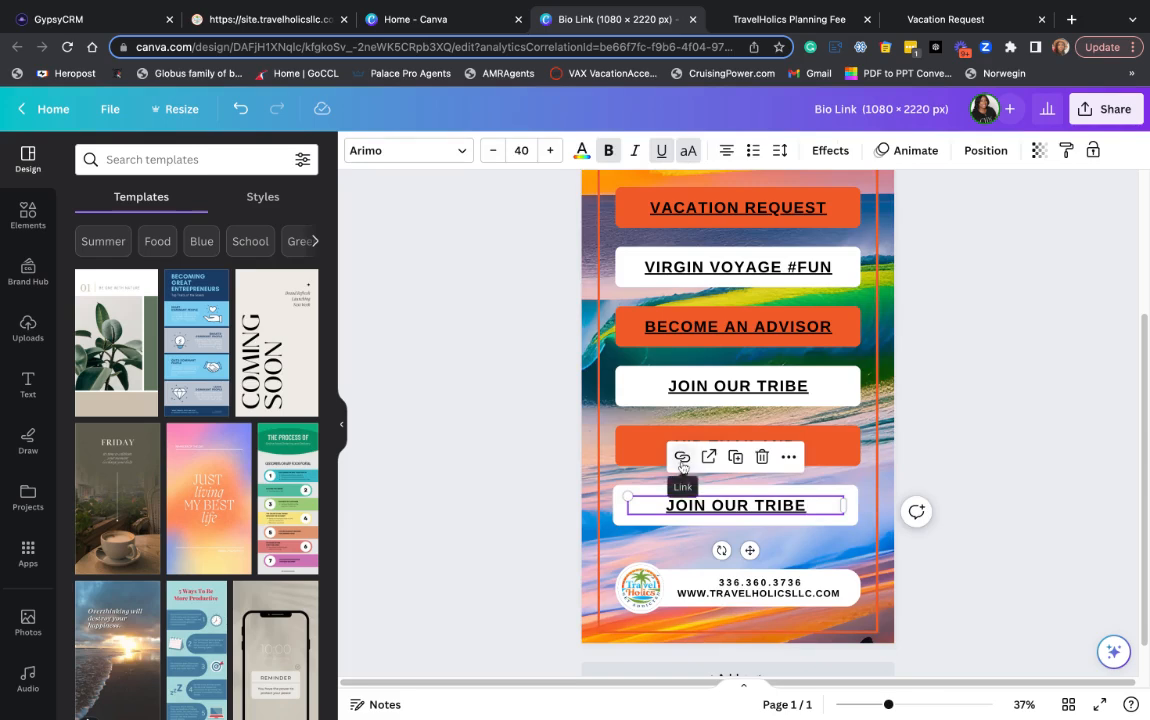
{"action": "left_click", "coordinate": [853, 492], "text": "shift"}
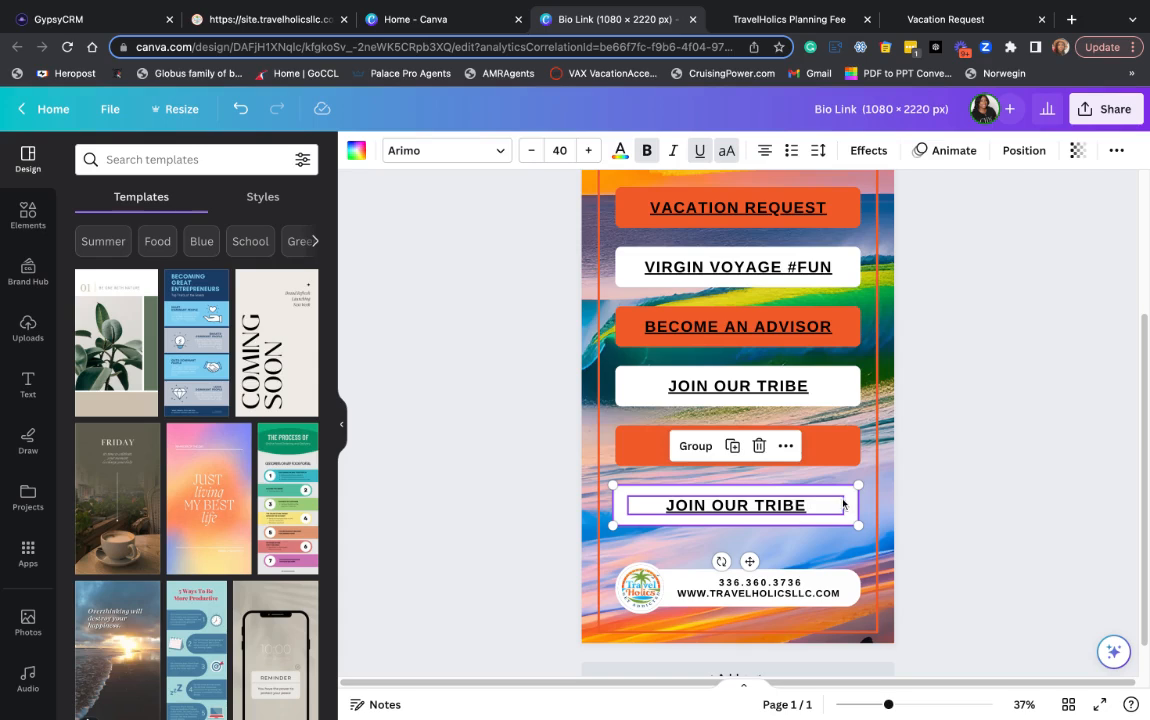
{"action": "left_click", "coordinate": [698, 447]}
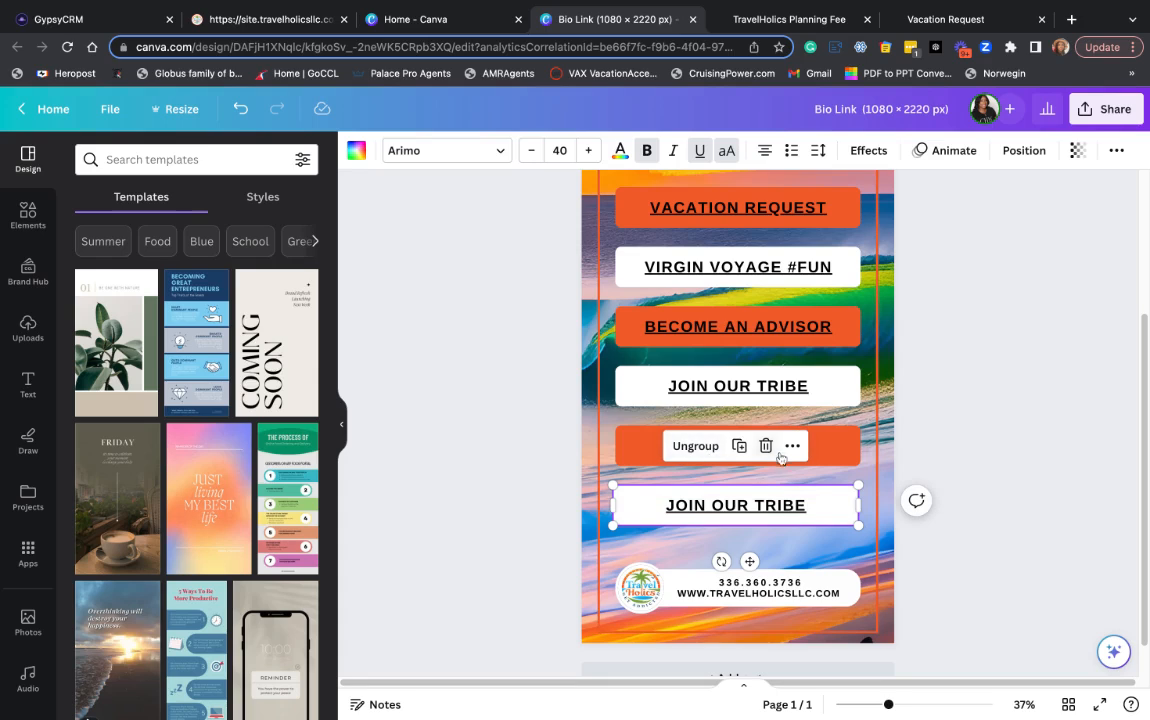
Link the regrouped lowest JOIN OUR TRIBE button to the copied vacation-request-form address
{"action": "key", "text": "super+k"}
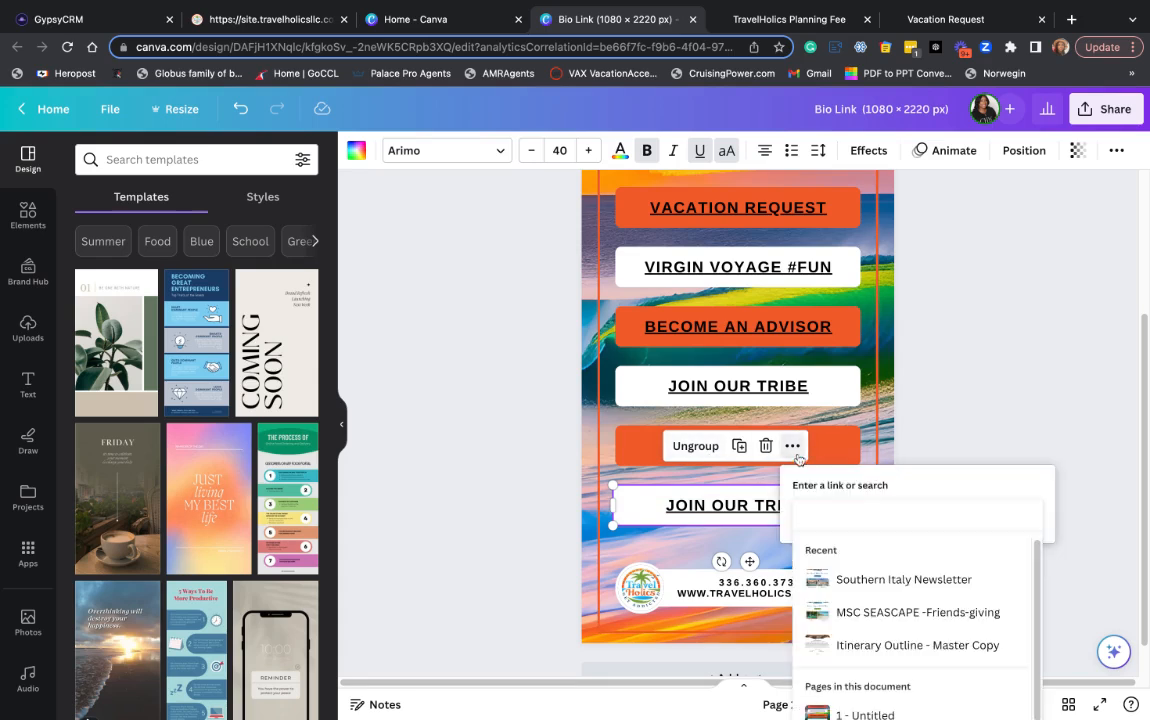
{"action": "key", "text": "super+v"}
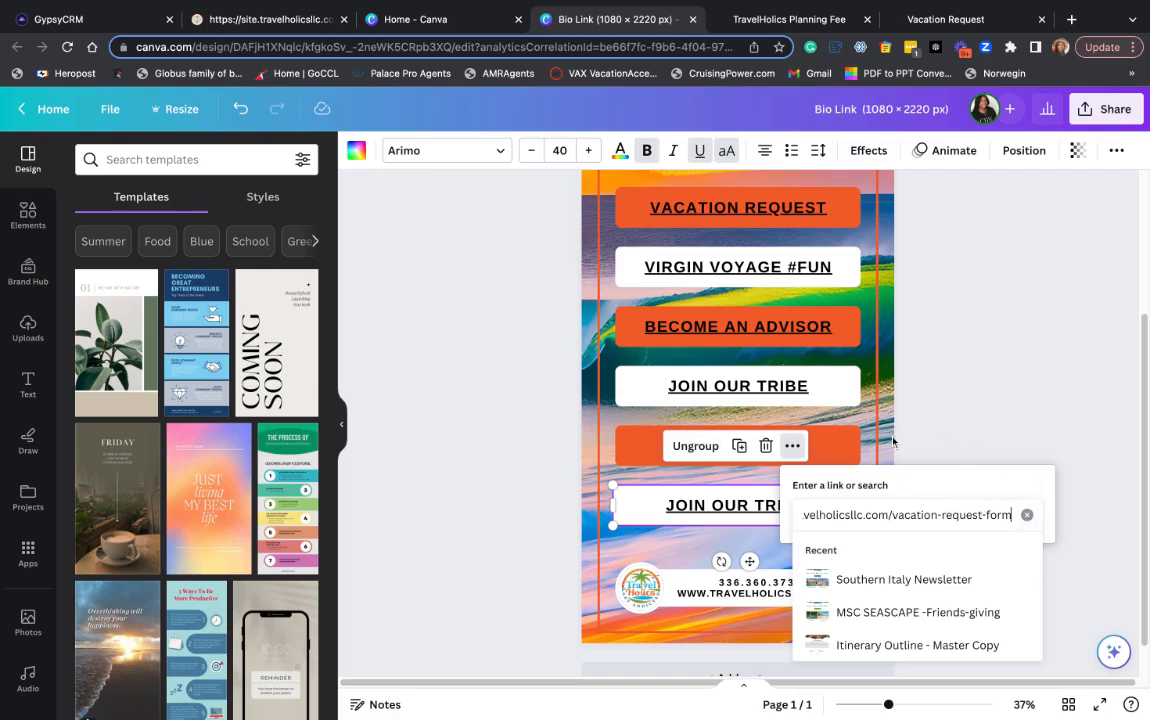
{"action": "key", "text": "Return"}
{"action": "left_click", "coordinate": [947, 443]}
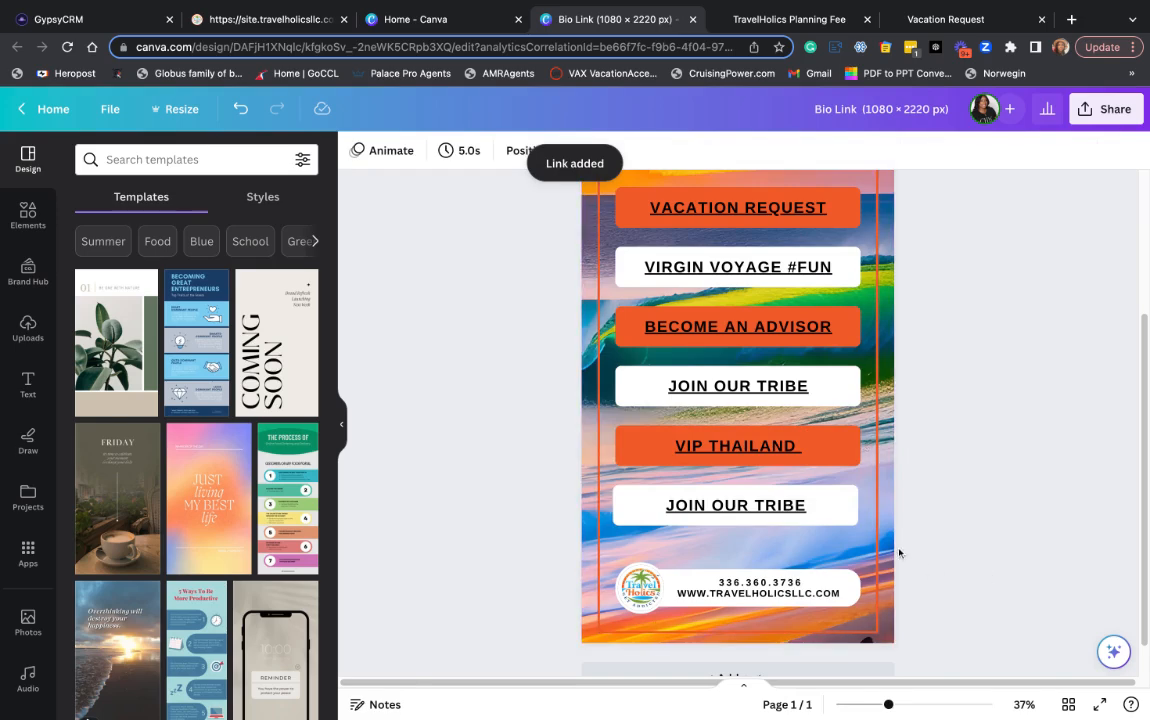
Generate an embed for the Bio Link design from its sharing options and copy the HTML embed code
{"action": "scroll", "coordinate": [1020, 270], "scroll_direction": "up", "scroll_amount": 4}
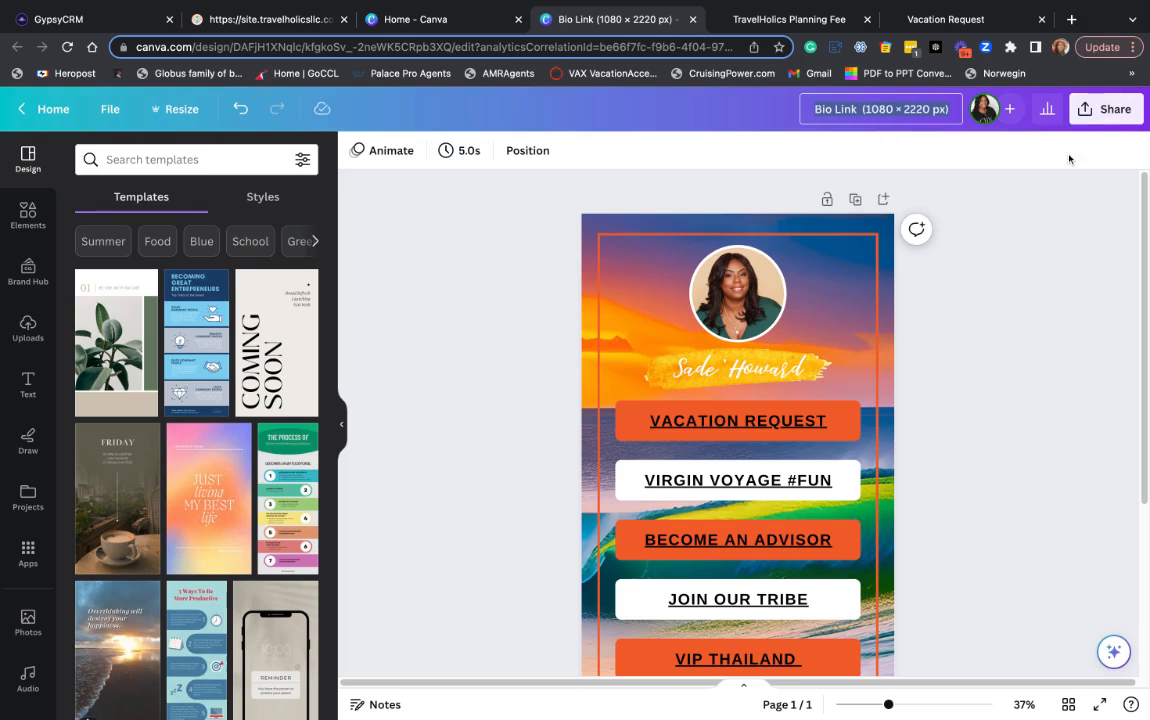
{"action": "left_click", "coordinate": [1090, 112]}
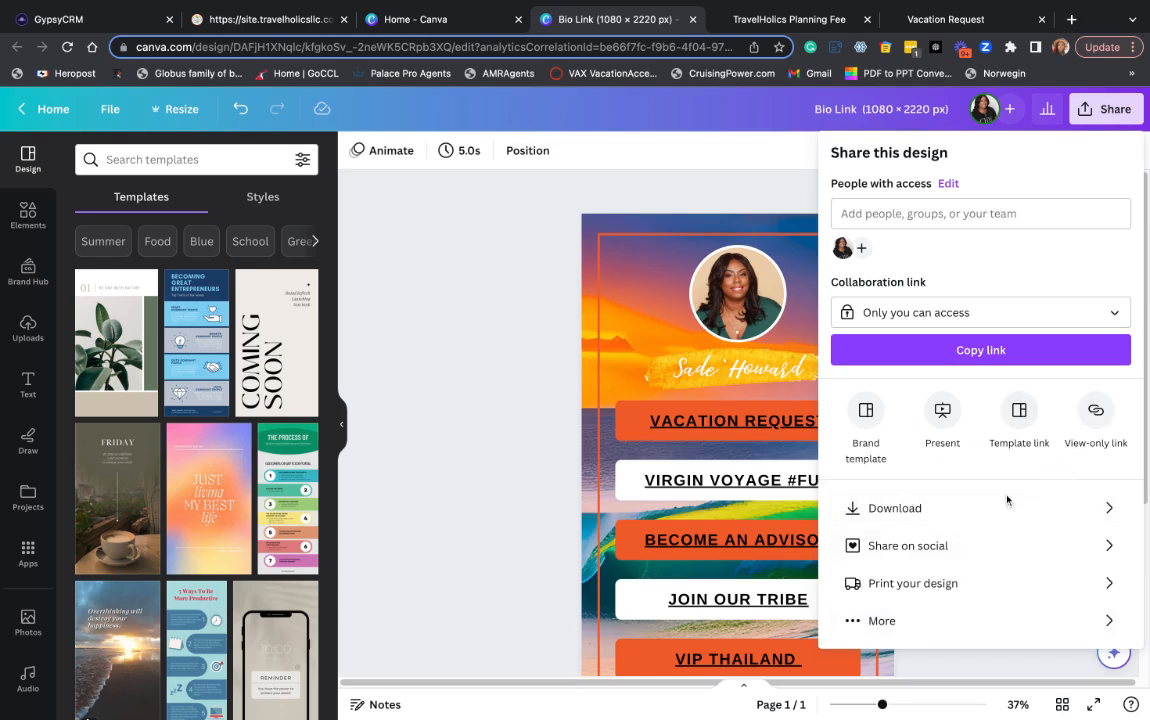
{"action": "left_click", "coordinate": [878, 622]}
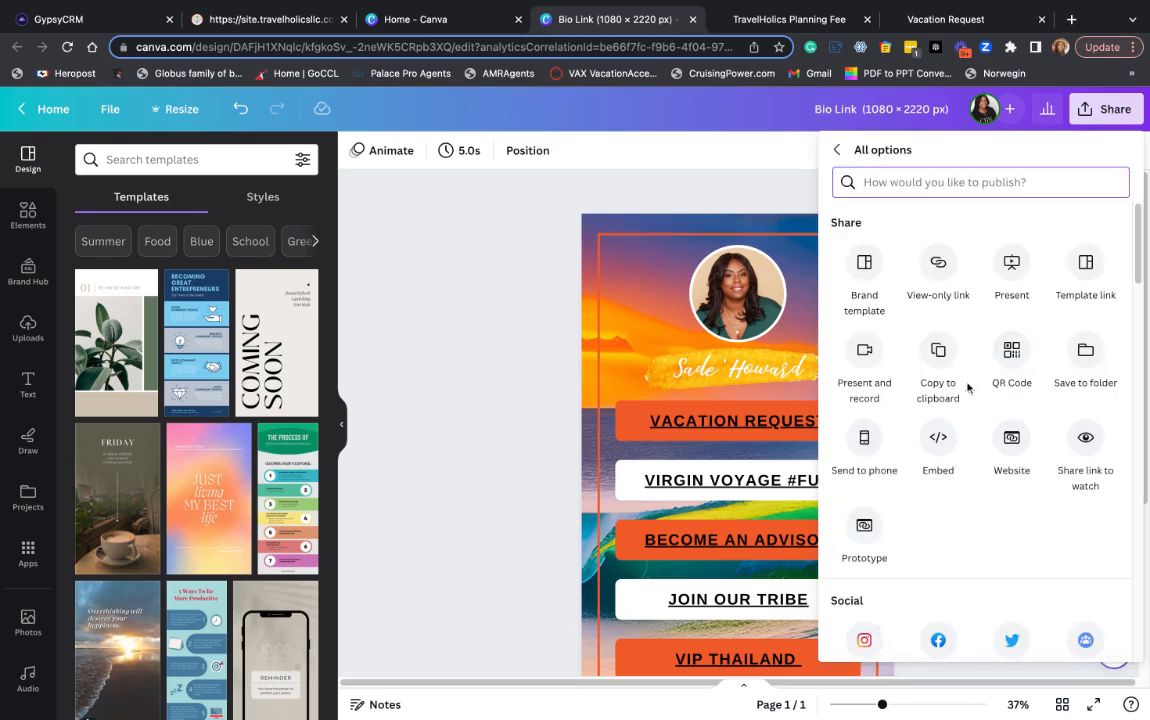
{"action": "left_click", "coordinate": [939, 447]}
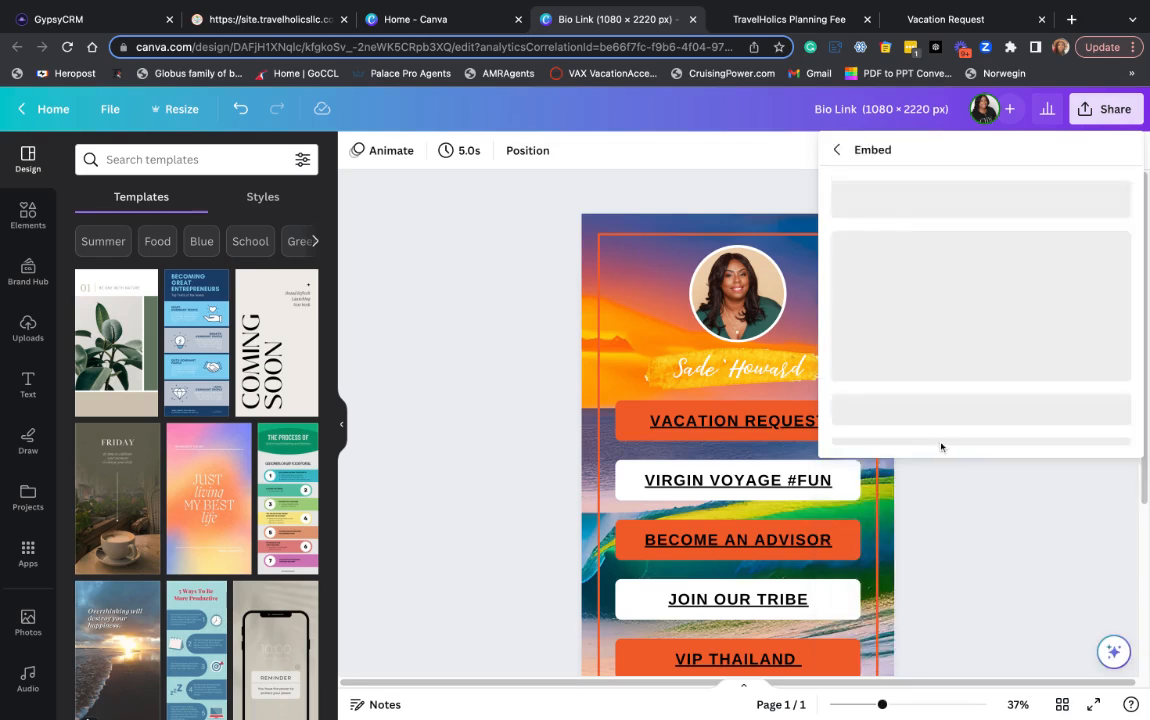
{"action": "left_click", "coordinate": [985, 240]}
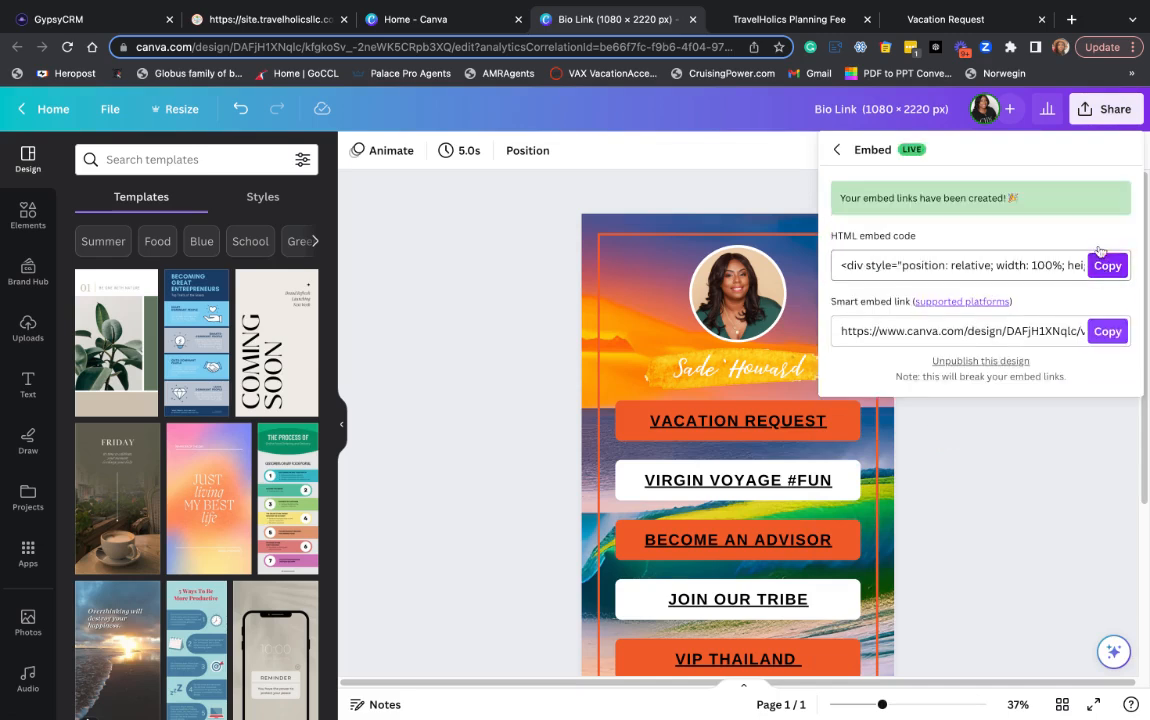
{"action": "left_click", "coordinate": [832, 237]}
{"action": "left_click", "coordinate": [847, 236]}
{"action": "left_click", "coordinate": [1108, 266]}
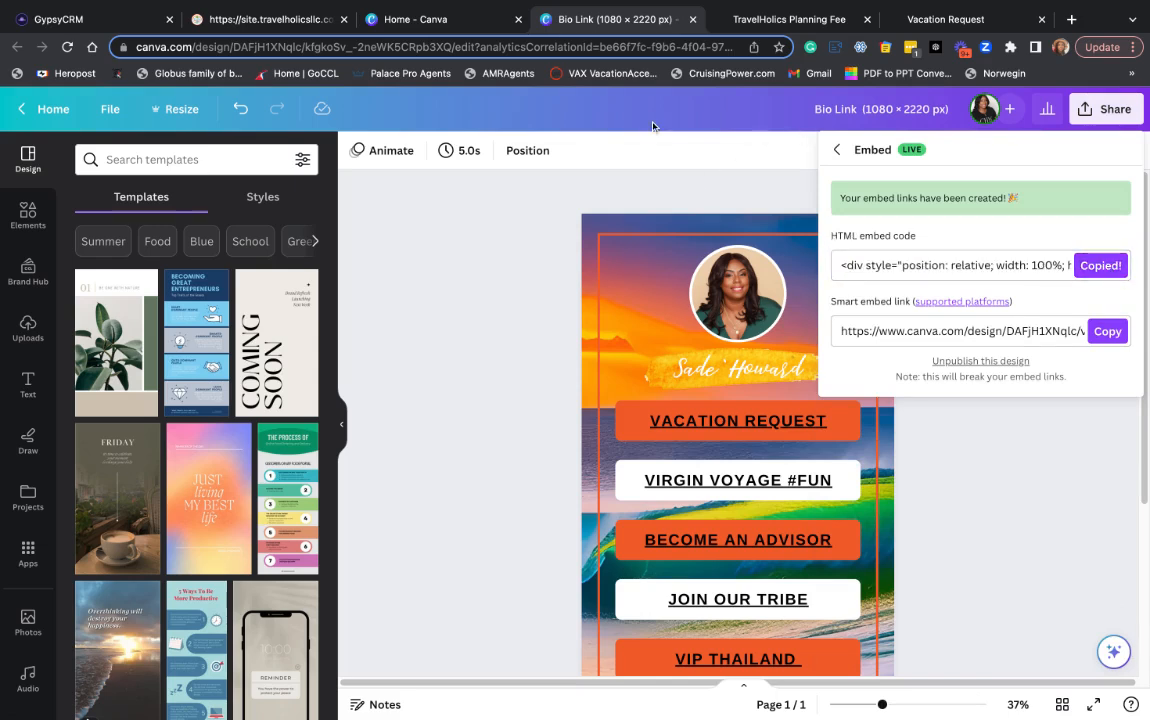
Switch to GypsyCRM and add a new funnel step named TEST to the Customizable LinkTree / Bio Link Pages funnel
{"action": "left_click", "coordinate": [400, 20]}
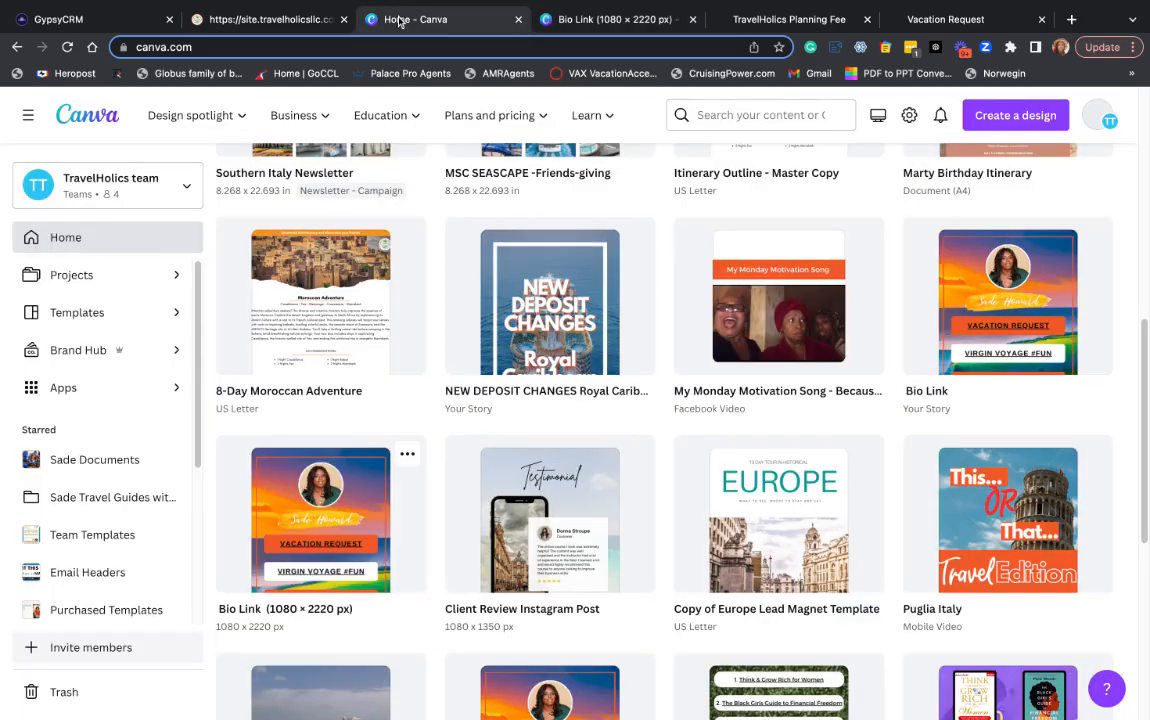
{"action": "left_click", "coordinate": [548, 20]}
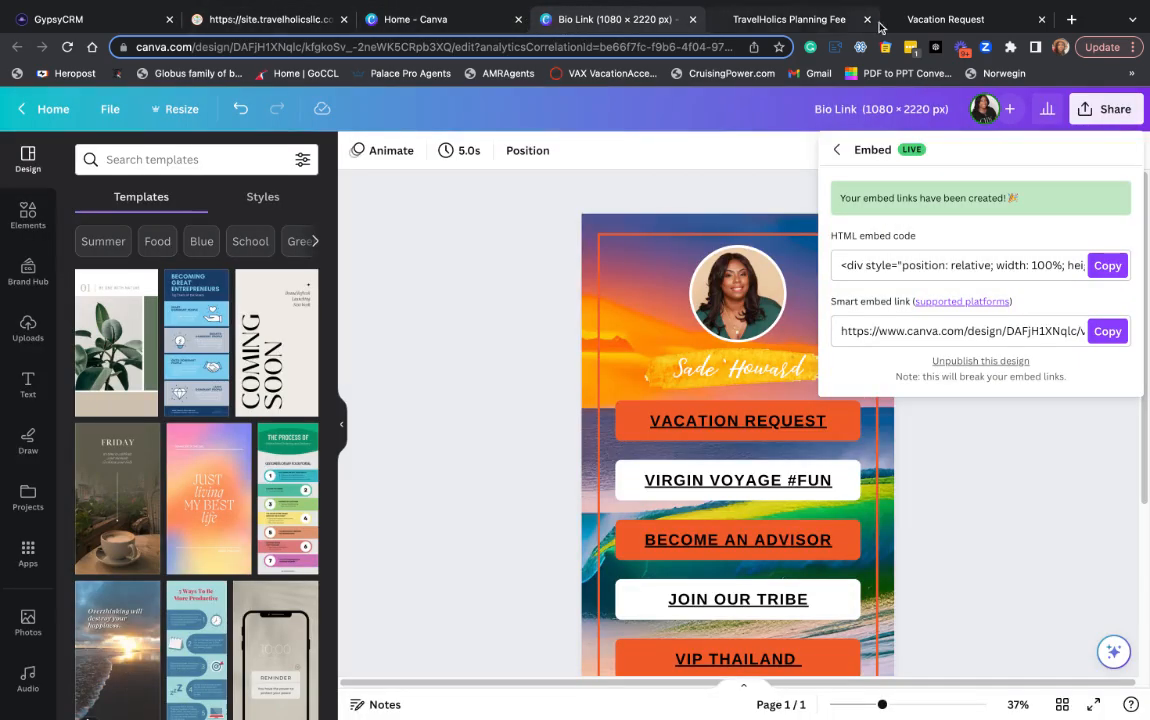
{"action": "left_click", "coordinate": [120, 20]}
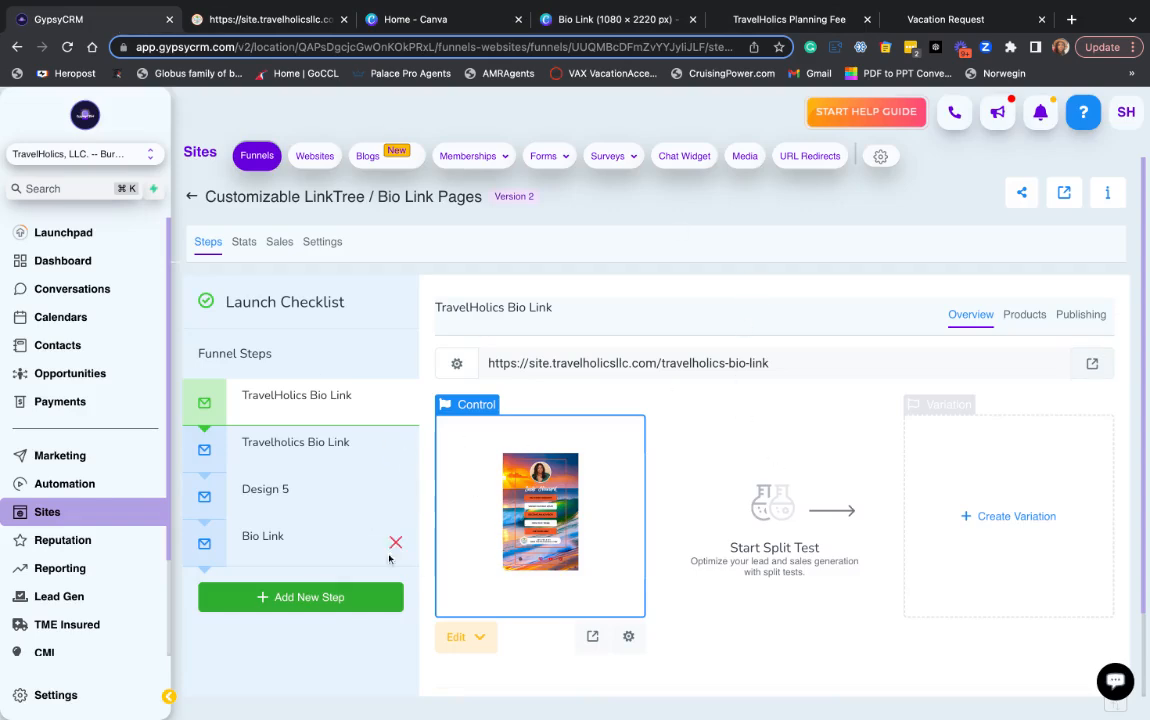
{"action": "left_click", "coordinate": [310, 598]}
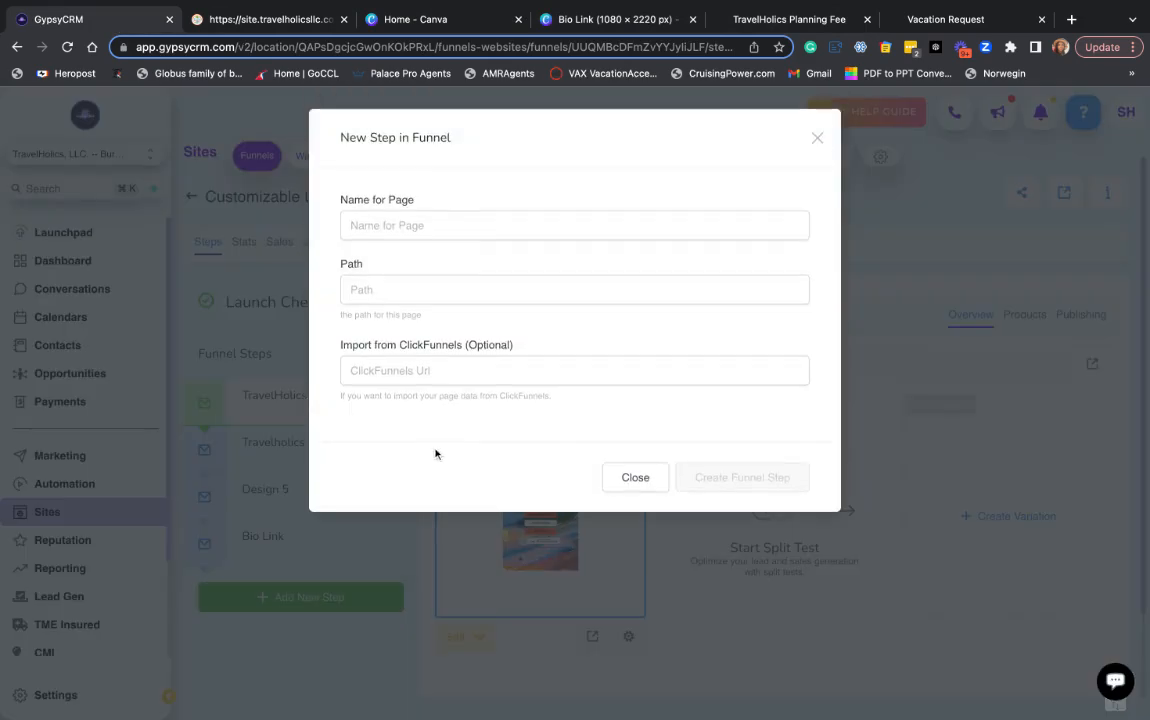
{"action": "left_click", "coordinate": [410, 226]}
{"action": "type", "text": "TEST"}
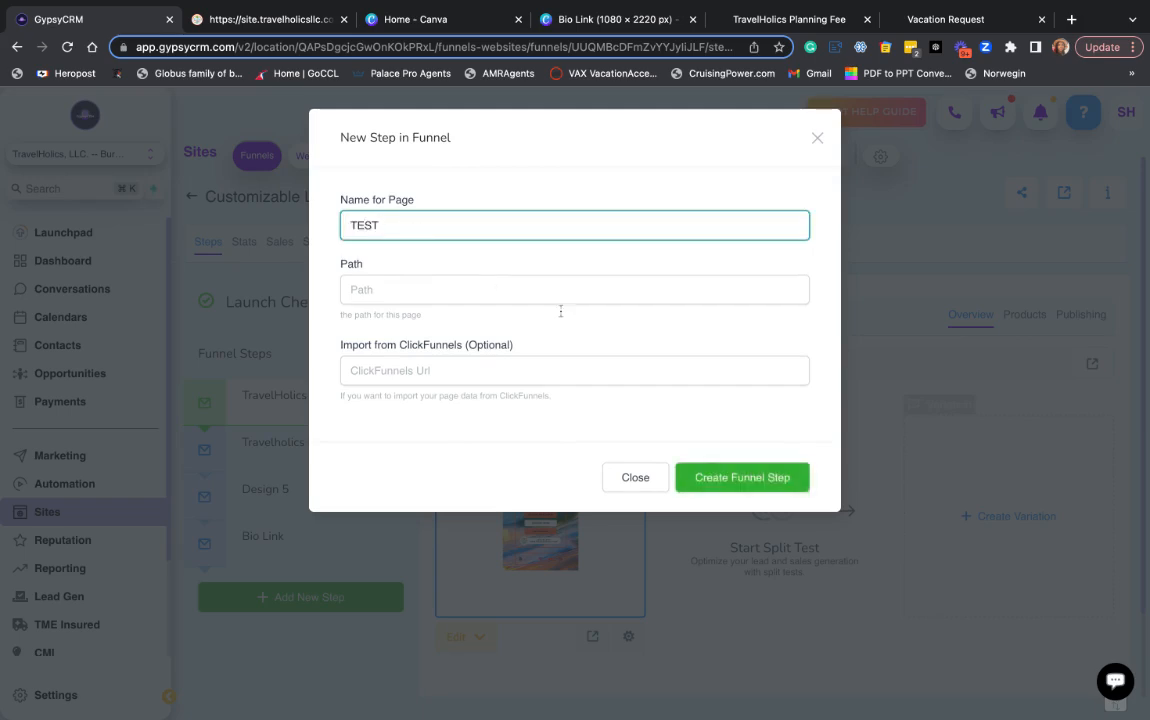
{"action": "left_click", "coordinate": [750, 482]}
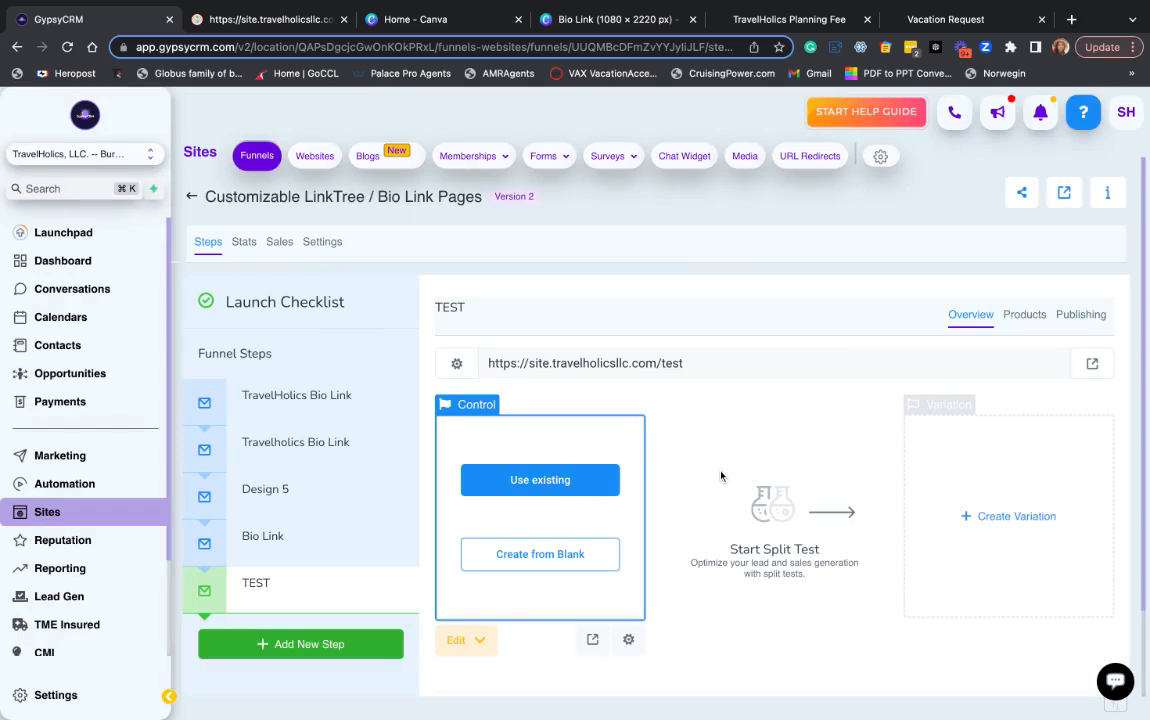
Create the TEST page from blank instead of importing an existing page
{"action": "left_click", "coordinate": [489, 489]}
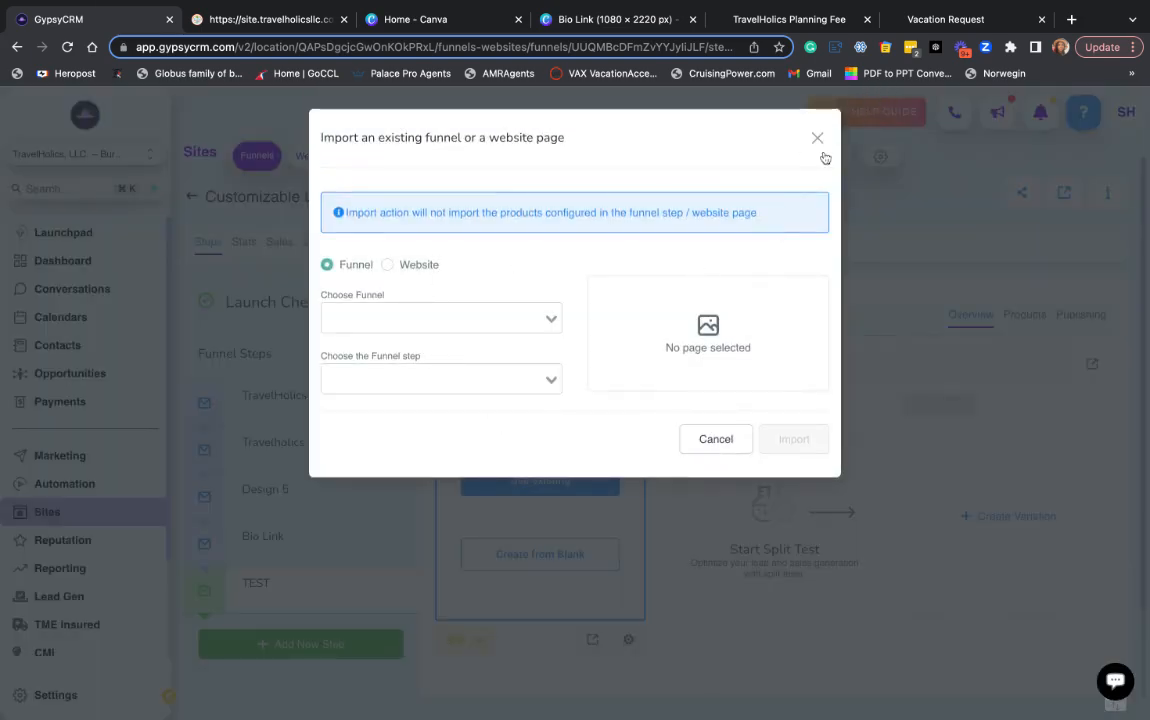
{"action": "left_click", "coordinate": [817, 138]}
{"action": "left_click", "coordinate": [539, 555]}
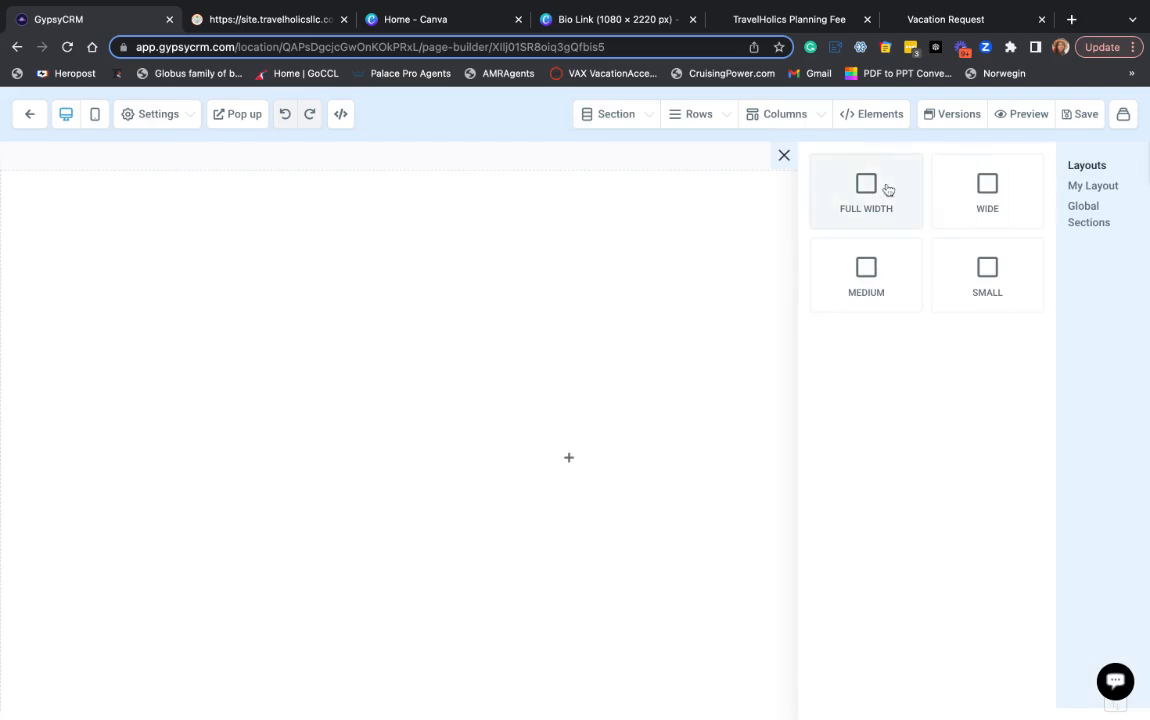
Add a full-width section to the blank page and place a three-column row in it
{"action": "left_click", "coordinate": [876, 193]}
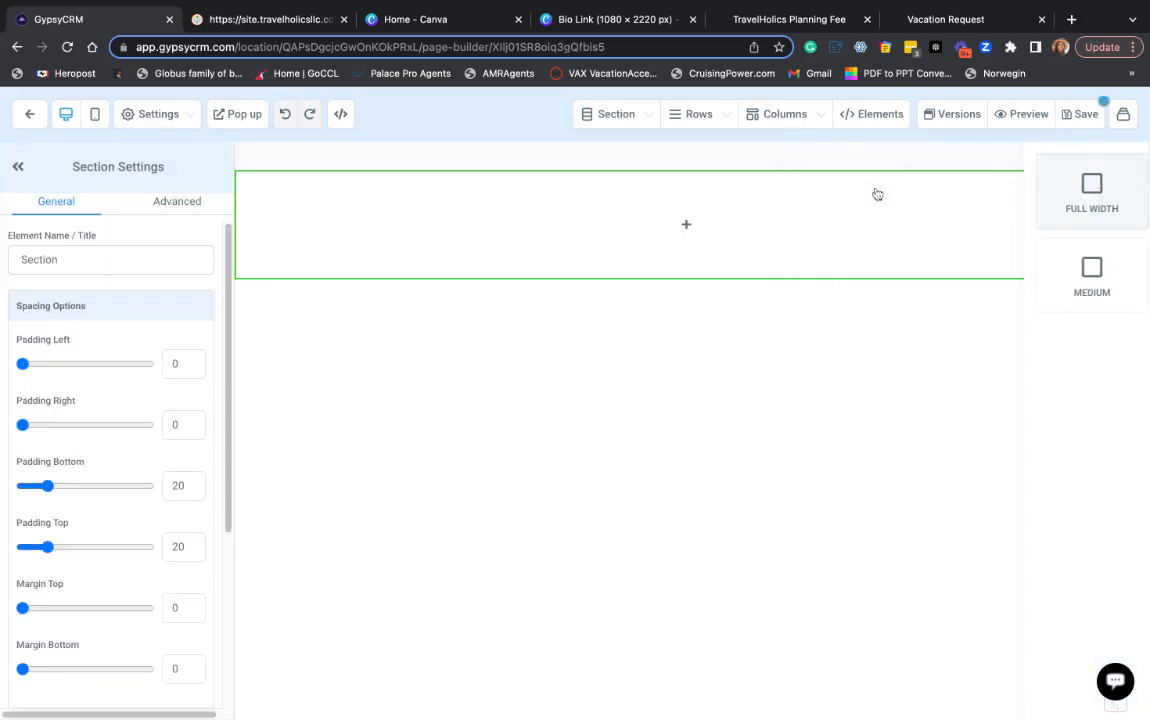
{"action": "left_click", "coordinate": [680, 226]}
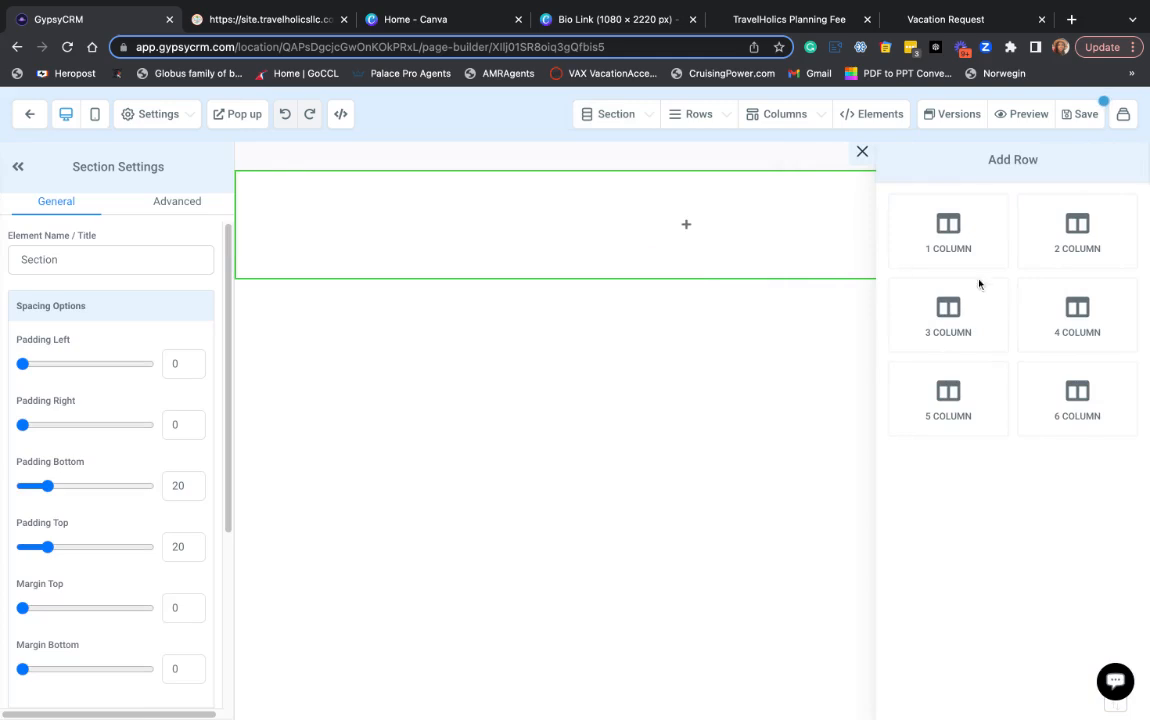
{"action": "left_click", "coordinate": [940, 330]}
Add a Custom JS/HTML element to the middle column of the row
{"action": "left_click", "coordinate": [656, 250]}
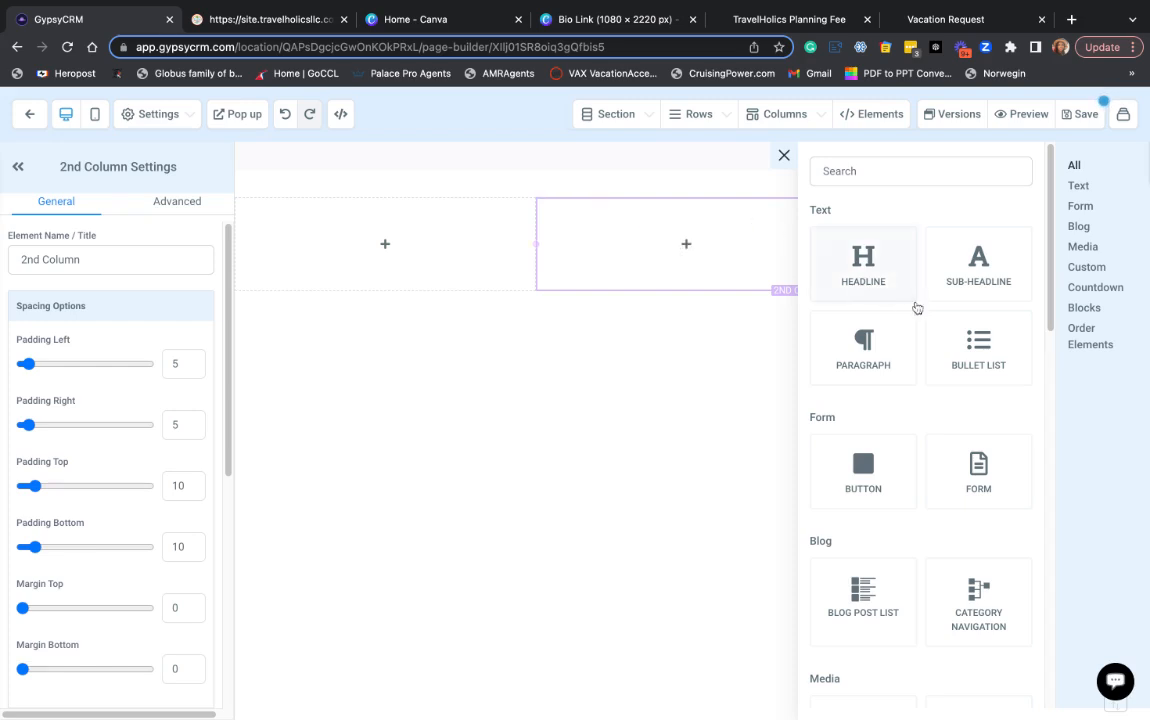
{"action": "scroll", "coordinate": [922, 462], "scroll_direction": "down", "scroll_amount": 3}
{"action": "scroll", "coordinate": [920, 460], "scroll_direction": "down", "scroll_amount": 5}
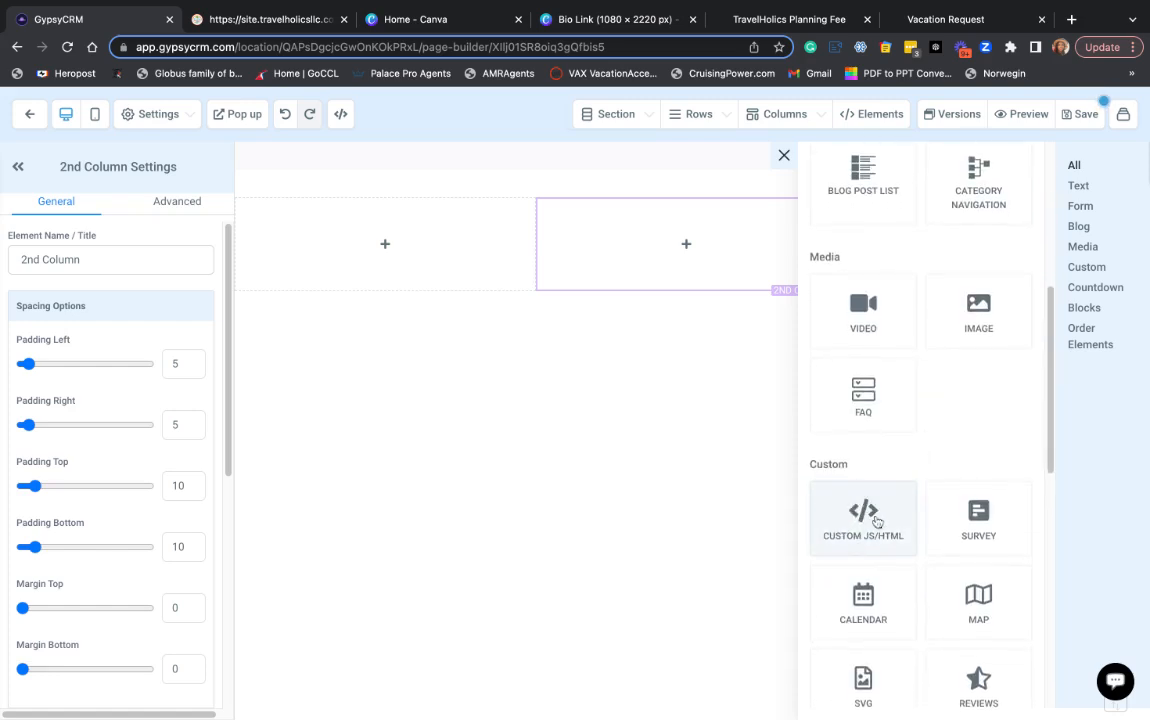
{"action": "left_click", "coordinate": [873, 516]}
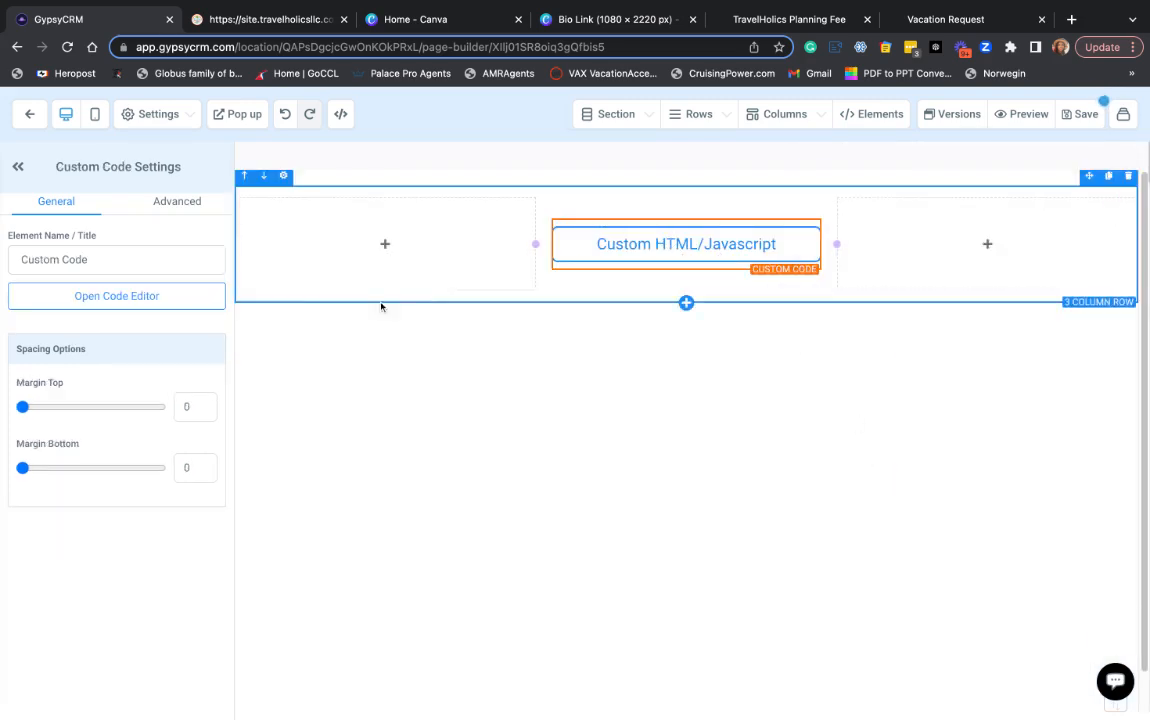
Paste the Canva HTML embed code into the custom code element and save the code
{"action": "left_click", "coordinate": [113, 302]}
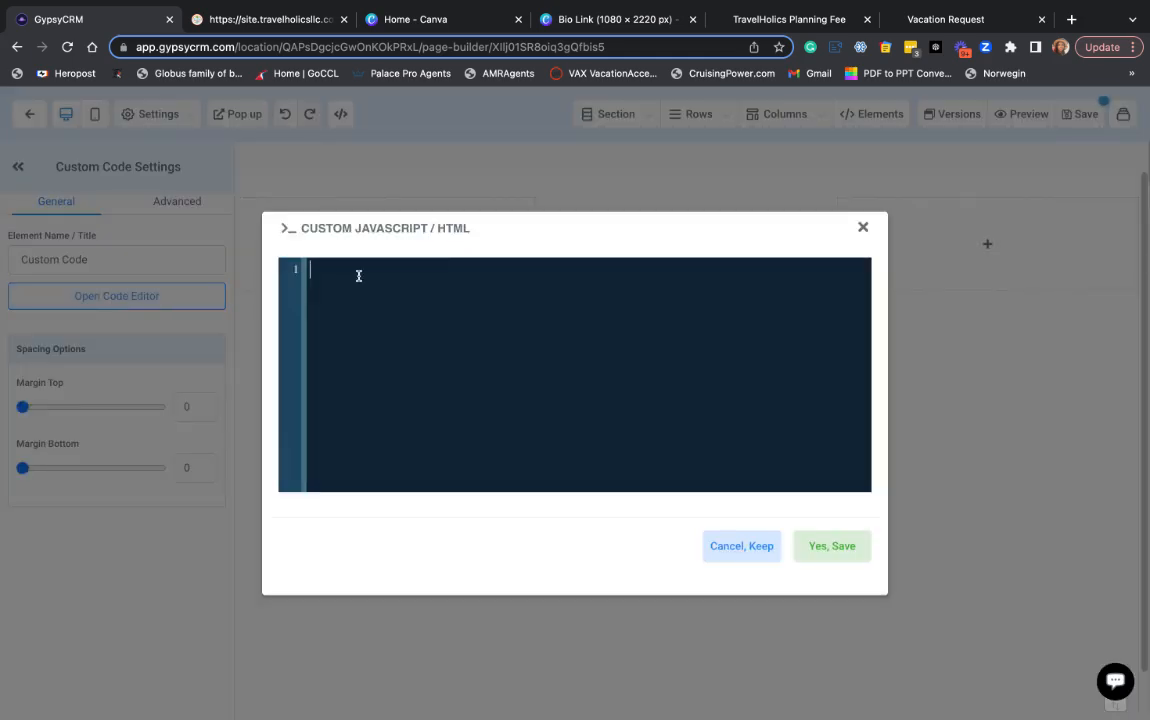
{"action": "type", "text": "<div style=\"position: relative; width: 100%; height: 0; padding-top: 205.5556%;  padding-bottom: 0; box-shadow: 0 2px 8px 0 rgba(63,69,81,0.16); margin-top: 1.6em; margin-bottom: 0.9em; overflow: hidden;  border-radius: 8px; will-change: transform;\">   <iframe loading=\"lazy\" style=\"position: absolute; width: 100%; height: 100%; top: 0; left: 0; border: none; padding: 0;margin: 0;\"     src=\"https:&#x2F;&#x2F;www.canva.com&#x2F;design&#x2F;DAFjH1XNqlc&#x2F;view?embed\" allowfullscreen=\"allowfullscreen\" allow=\"fullscreen\">   </iframe> </div> <a href=\"https:&#x2F;&#x2F;www.canva.com&#x2F;design&#x2F;DAFjH1XNqlc&#x2F;view?utm_content=DAFjH1XNqlc&amp;utm_campaign=designshare&amp;utm_medium=embeds&amp;utm_source=link\" target=\"_blank\" rel=\"noopener\">Bio Link (1080 × 2220 px)</a> by Sade Howard"}
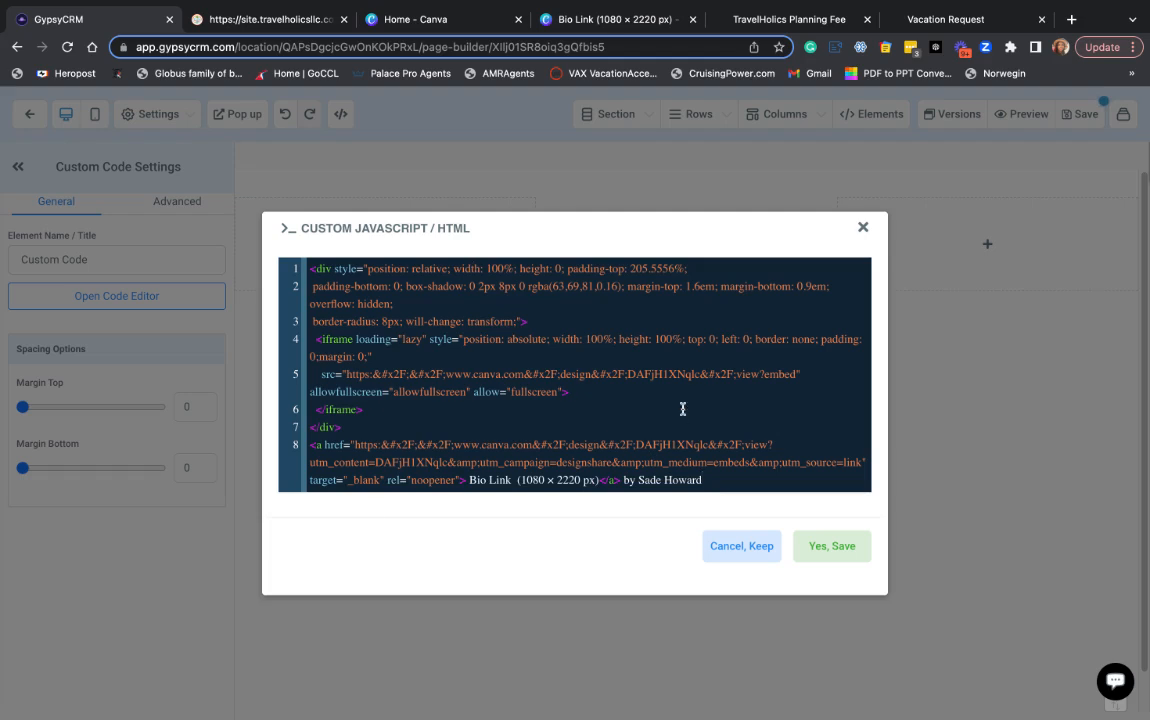
{"action": "left_click", "coordinate": [829, 554]}
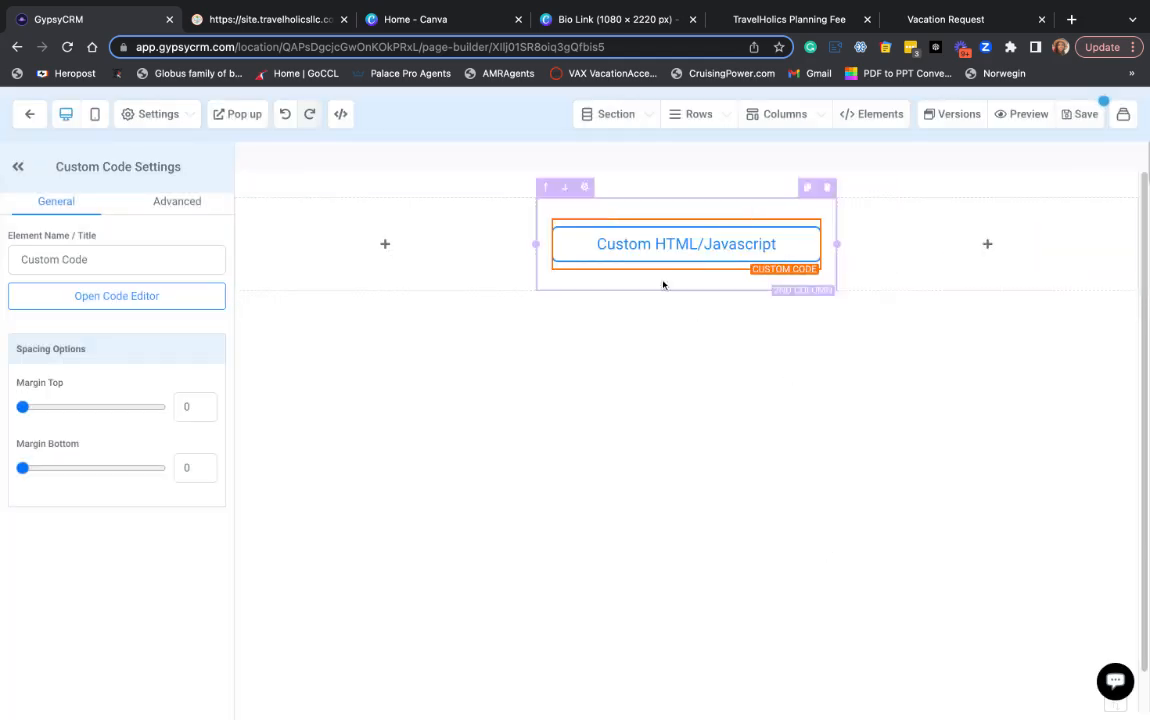
Save the page and set its SEO title to "test" in the meta data
{"action": "left_click", "coordinate": [1078, 116]}
{"action": "left_click", "coordinate": [910, 262]}
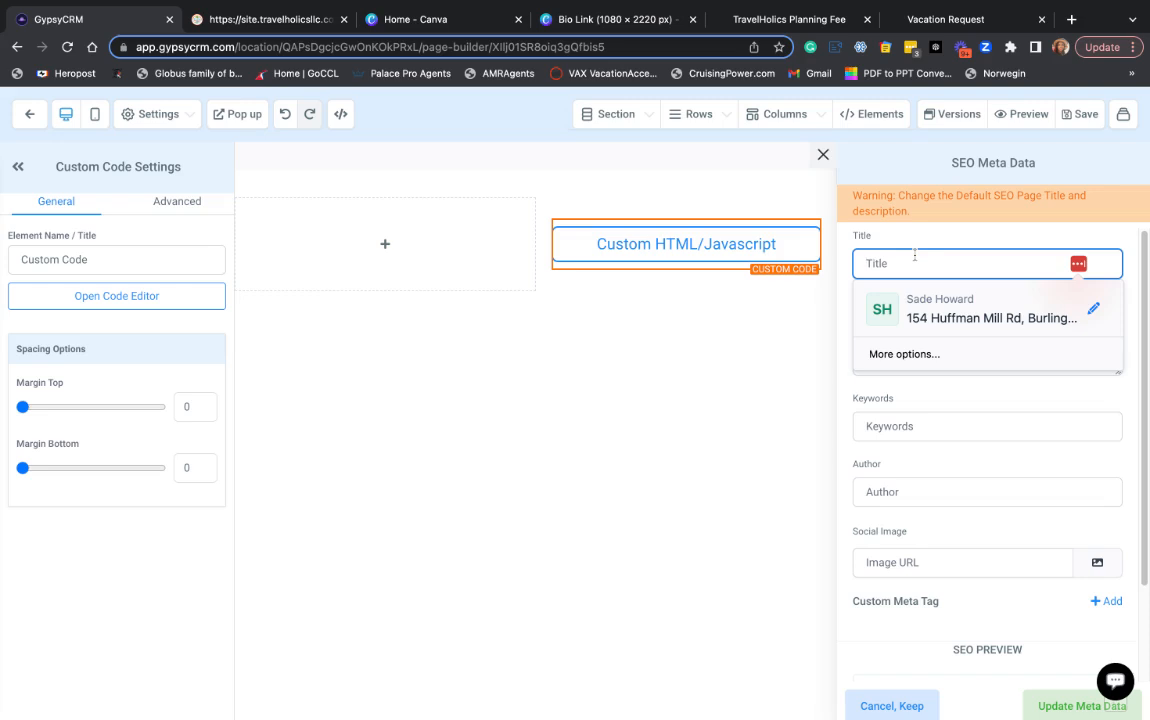
{"action": "type", "text": "test"}
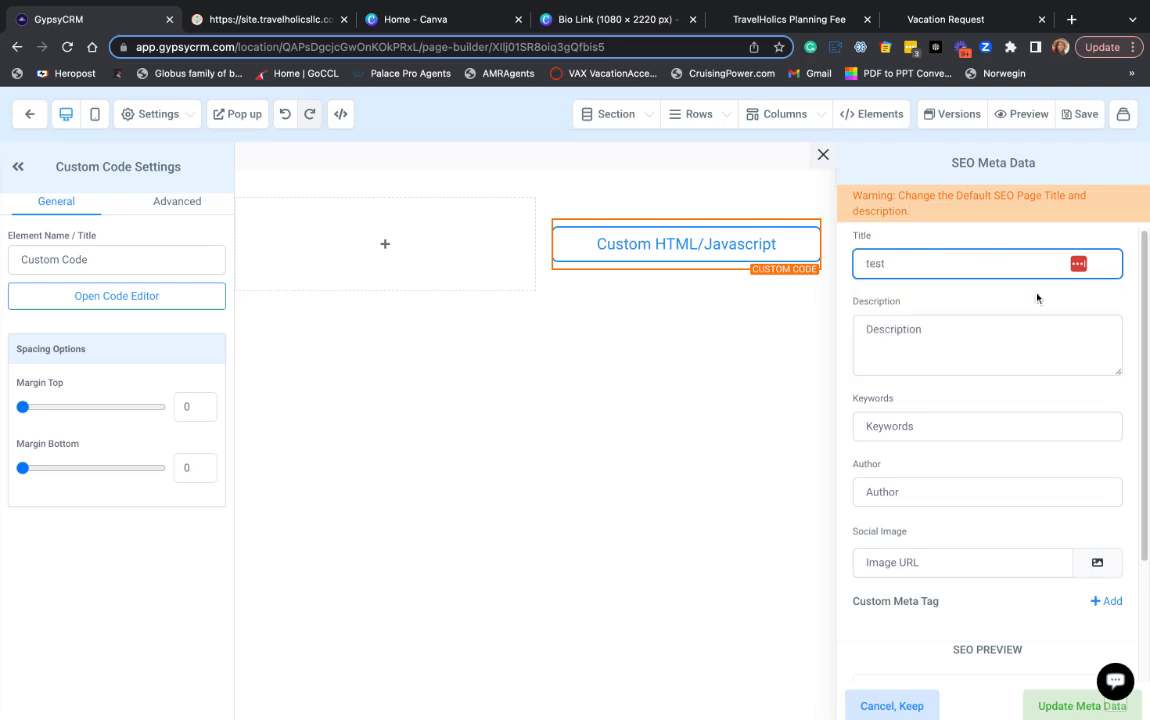
{"action": "left_click", "coordinate": [1079, 706]}
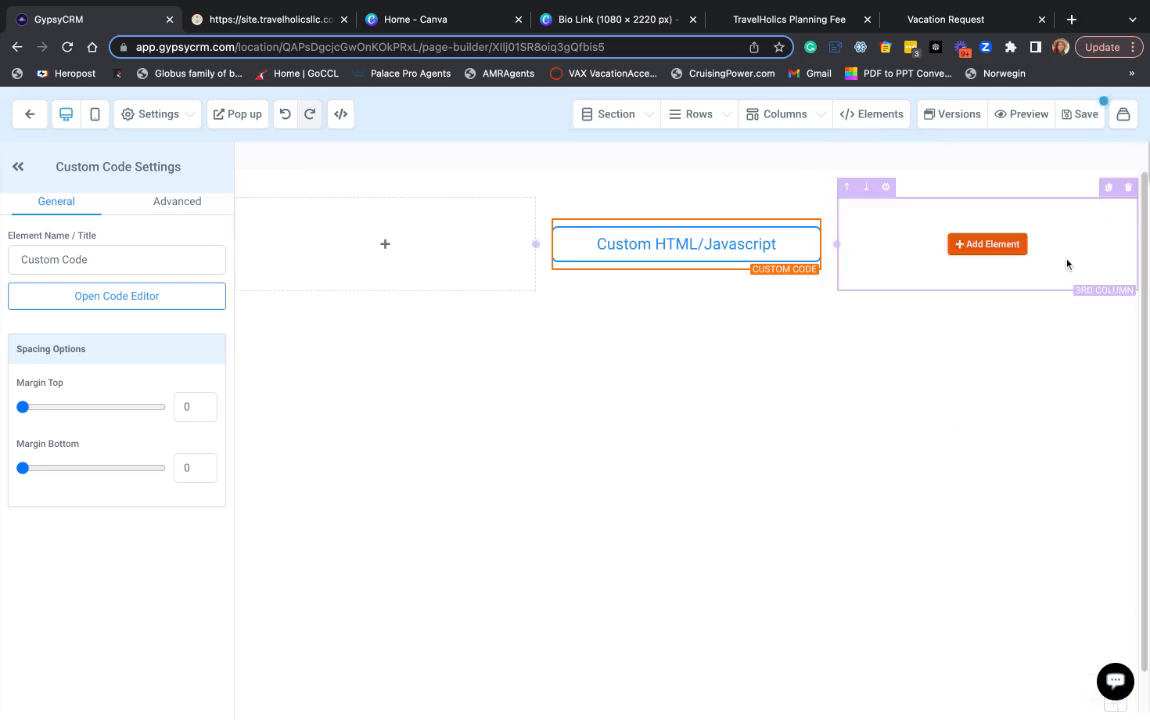
Preview the test page and look over the embedded bio link design down to its caption
{"action": "left_click", "coordinate": [1010, 118]}
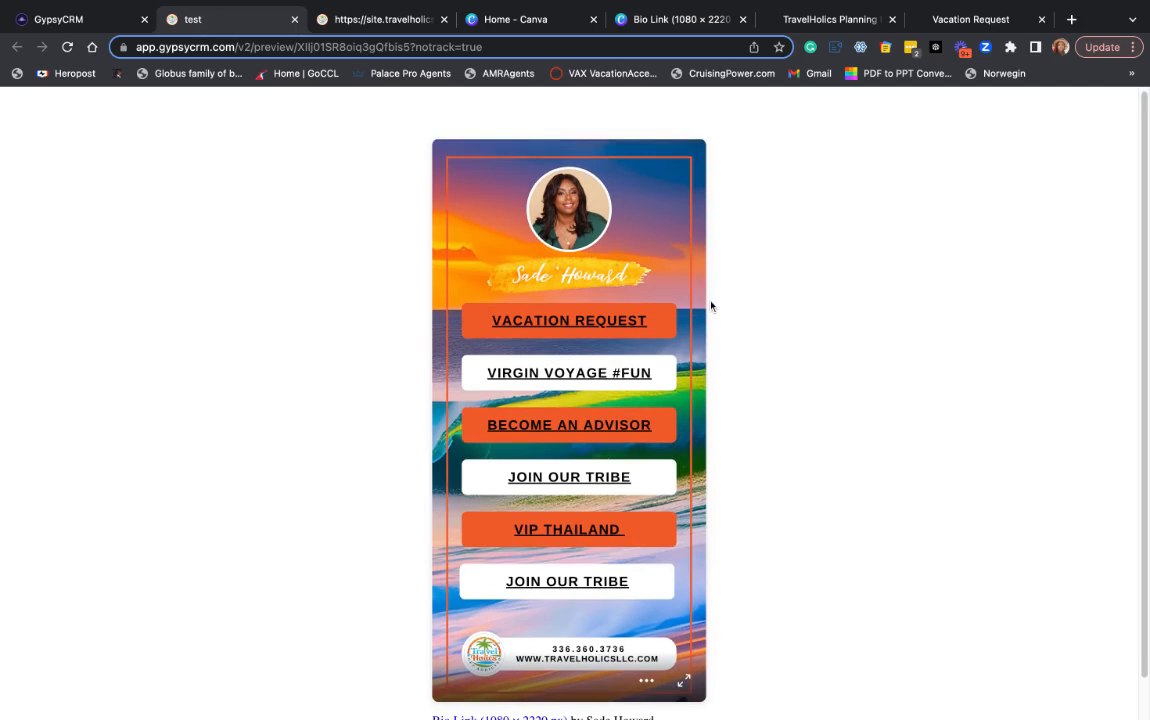
{"action": "scroll", "coordinate": [711, 306], "scroll_direction": "down", "scroll_amount": 1}
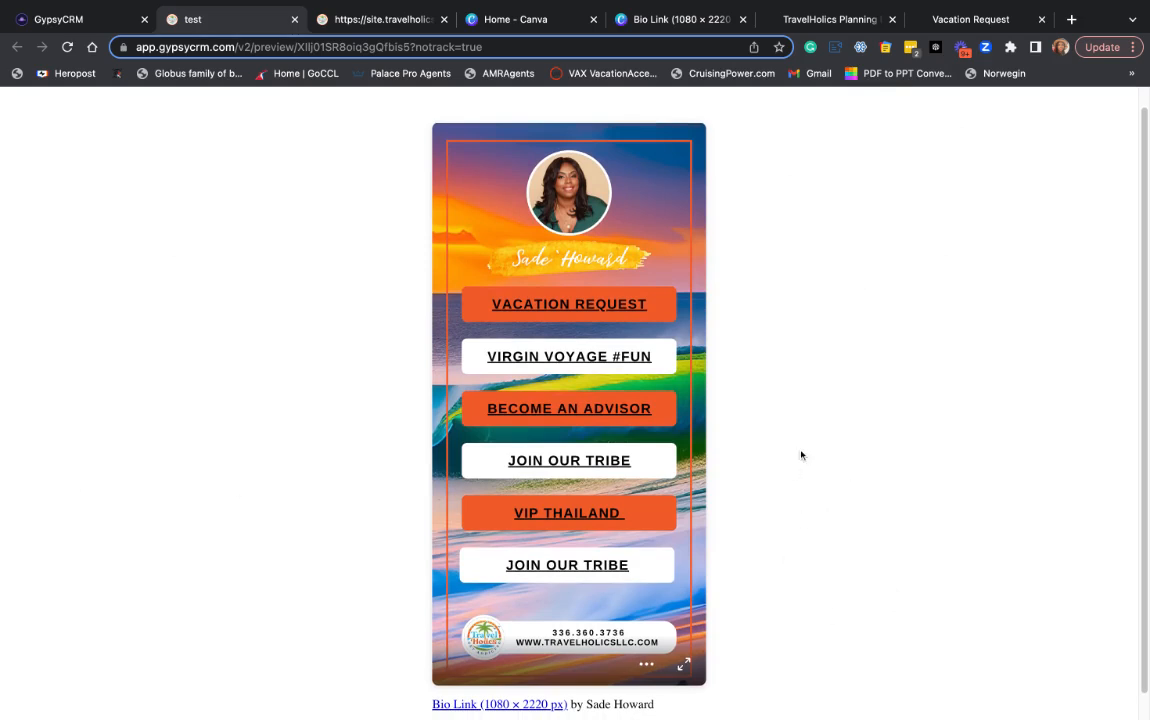
{"action": "scroll", "coordinate": [655, 432], "scroll_direction": "down", "scroll_amount": 1}
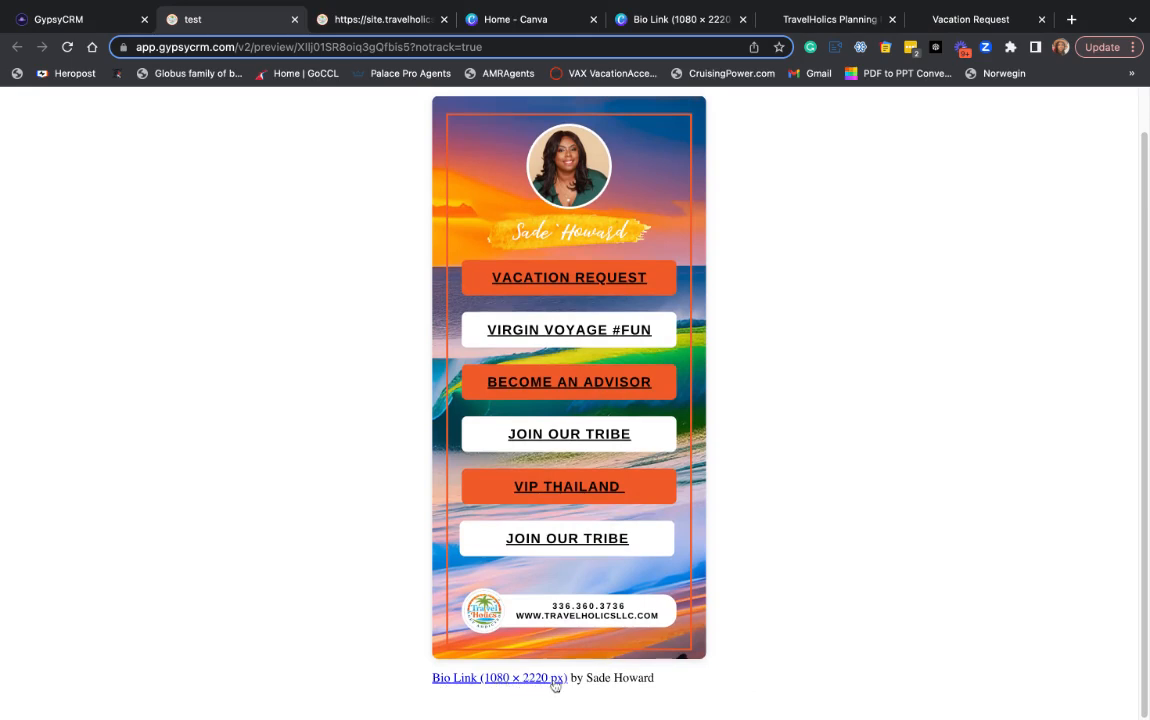
Highlight the caption under the previewed design, then return to the page builder and open the custom code element's code editor
{"action": "left_click_drag", "start_coordinate": [685, 685], "coordinate": [684, 686]}
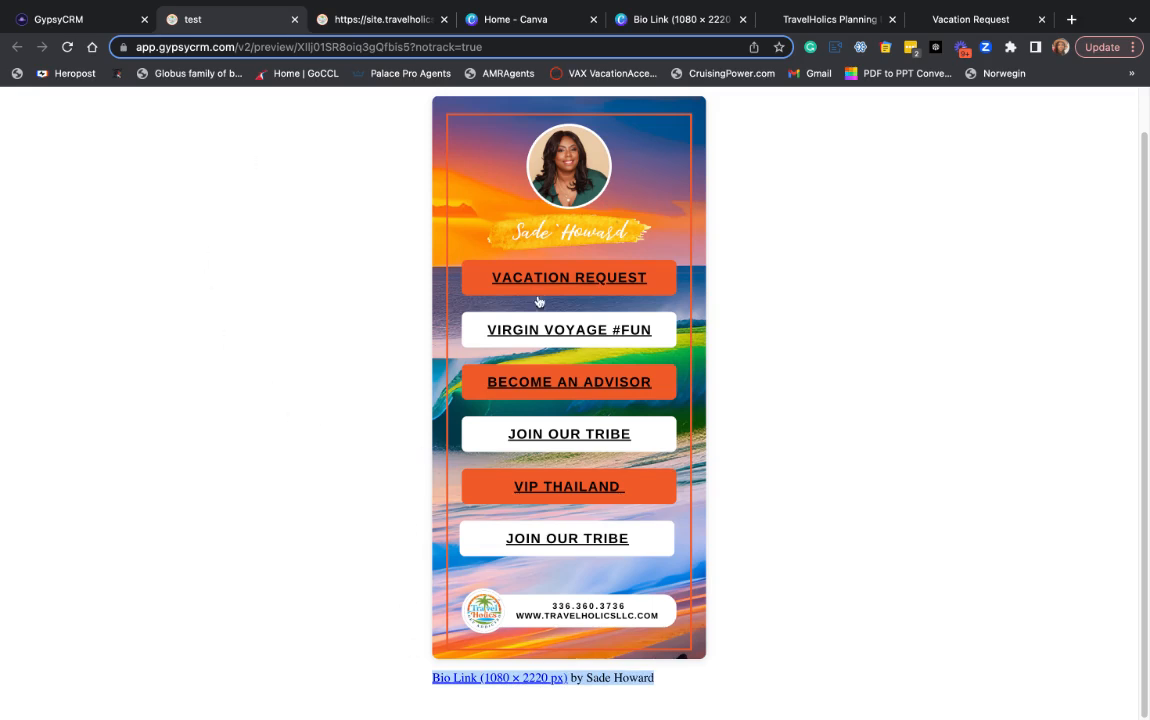
{"action": "left_click", "coordinate": [93, 22]}
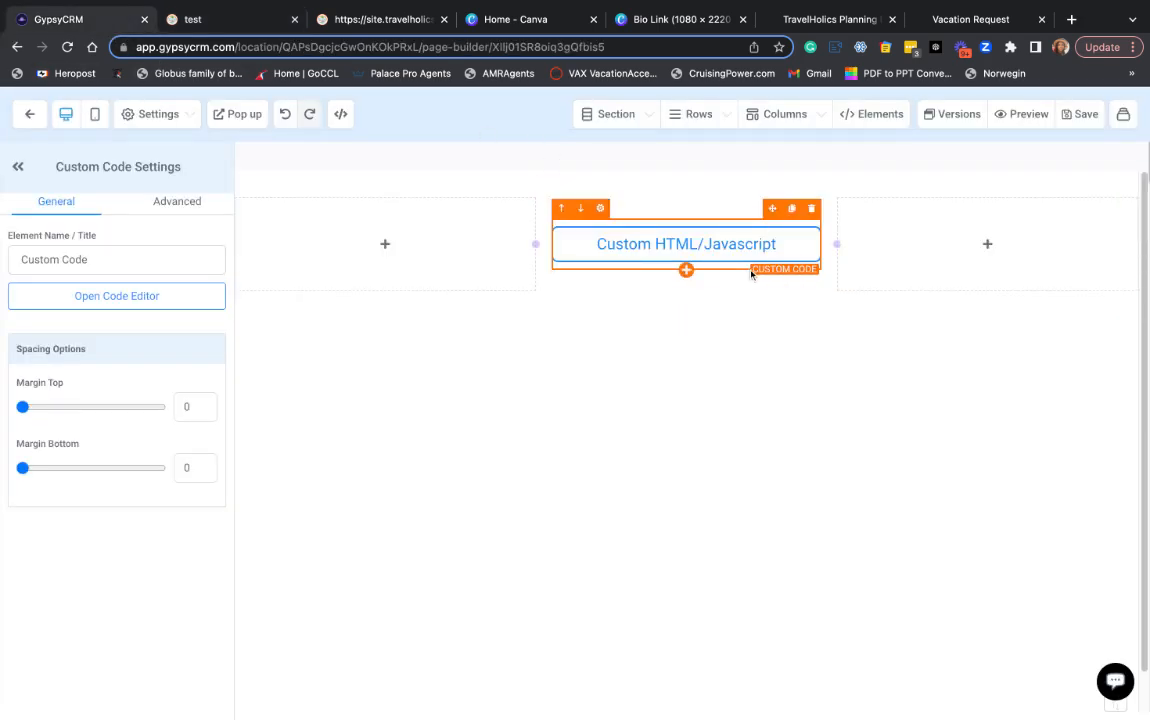
{"action": "left_click", "coordinate": [108, 306]}
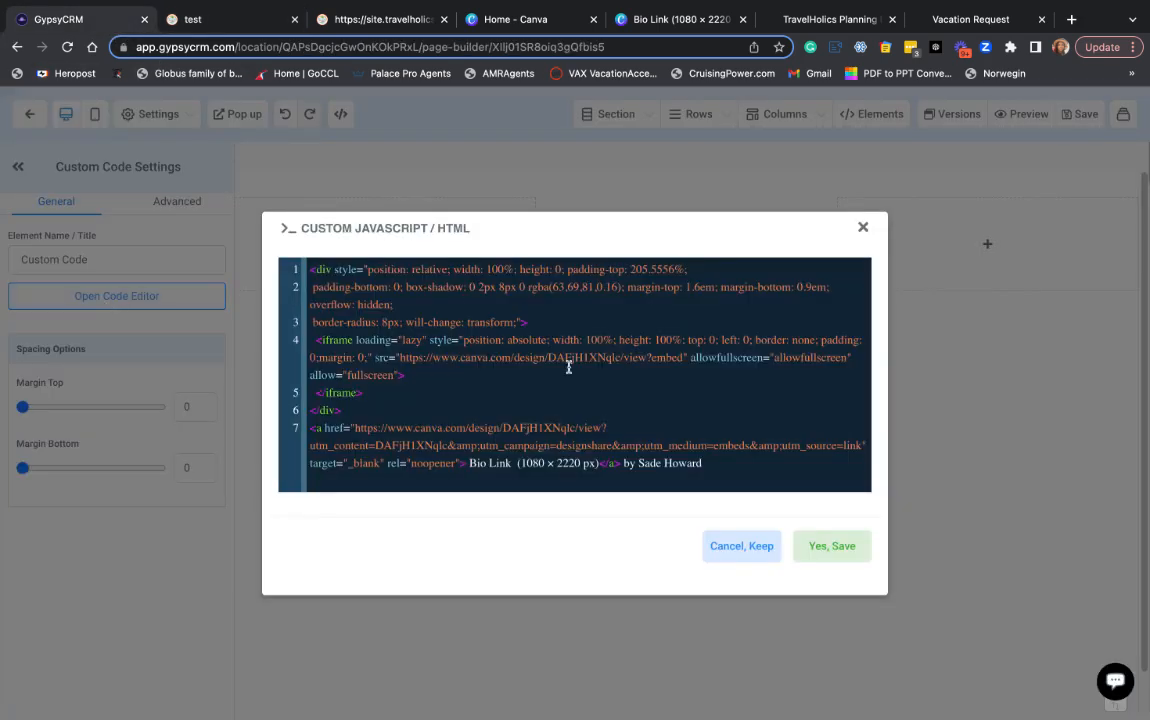
Delete the "Bio Link (1080 × 2220 px)" caption, its closing link tag and the author credit from the embed code, and save the code
{"action": "left_click", "coordinate": [720, 461]}
{"action": "key", "text": "shift+Left"}
{"action": "key", "text": "shift+Left"}
{"action": "key", "text": "shift+Left"}
{"action": "key", "text": "shift+Left"}
{"action": "key", "text": "shift+Left"}
{"action": "key", "text": "shift+Left"}
{"action": "key", "text": "shift+Left"}
{"action": "key", "text": "shift+Left"}
{"action": "key", "text": "shift+Left"}
{"action": "key", "text": "shift+Left"}
{"action": "key", "text": "shift+Left"}
{"action": "key", "text": "shift+Left"}
{"action": "key", "text": "shift+Left"}
{"action": "key", "text": "shift+Left"}
{"action": "key", "text": "shift+Left"}
{"action": "key", "text": "shift+Left"}
{"action": "key", "text": "shift+Left"}
{"action": "key", "text": "shift+Left"}
{"action": "key", "text": "shift+Left"}
{"action": "key", "text": "shift+Left"}
{"action": "left_click", "coordinate": [486, 463]}
{"action": "left_click", "coordinate": [472, 463]}
{"action": "key", "text": "shift+Right"}
{"action": "key", "text": "shift+Right"}
{"action": "key", "text": "shift+Right"}
{"action": "key", "text": "shift+Right"}
{"action": "key", "text": "shift+Right"}
{"action": "key", "text": "shift+Right"}
{"action": "key", "text": "shift+Right"}
{"action": "key", "text": "shift+Right"}
{"action": "key", "text": "shift+Right"}
{"action": "key", "text": "shift+Right"}
{"action": "key", "text": "shift+Right"}
{"action": "key", "text": "shift+Right"}
{"action": "key", "text": "shift+Right"}
{"action": "key", "text": "shift+Right"}
{"action": "key", "text": "shift+Right"}
{"action": "key", "text": "shift+Right"}
{"action": "key", "text": "shift+Right"}
{"action": "key", "text": "shift+Right"}
{"action": "key", "text": "shift+Right"}
{"action": "key", "text": "shift+Right"}
{"action": "key", "text": "shift+Right"}
{"action": "key", "text": "shift+Right"}
{"action": "key", "text": "shift+Right"}
{"action": "key", "text": "shift+Right"}
{"action": "key", "text": "shift+Right"}
{"action": "key", "text": "shift+Right"}
{"action": "key", "text": "shift+Right"}
{"action": "key", "text": "shift+Right"}
{"action": "key", "text": "shift+Right"}
{"action": "key", "text": "shift+Right"}
{"action": "key", "text": "shift+Right"}
{"action": "key", "text": "shift+Right"}
{"action": "key", "text": "shift+Right"}
{"action": "key", "text": "shift+Right"}
{"action": "key", "text": "shift+Right"}
{"action": "key", "text": "shift+Right"}
{"action": "key", "text": "shift+Right"}
{"action": "key", "text": "shift+Right"}
{"action": "key", "text": "shift+Right"}
{"action": "key", "text": "shift+Right"}
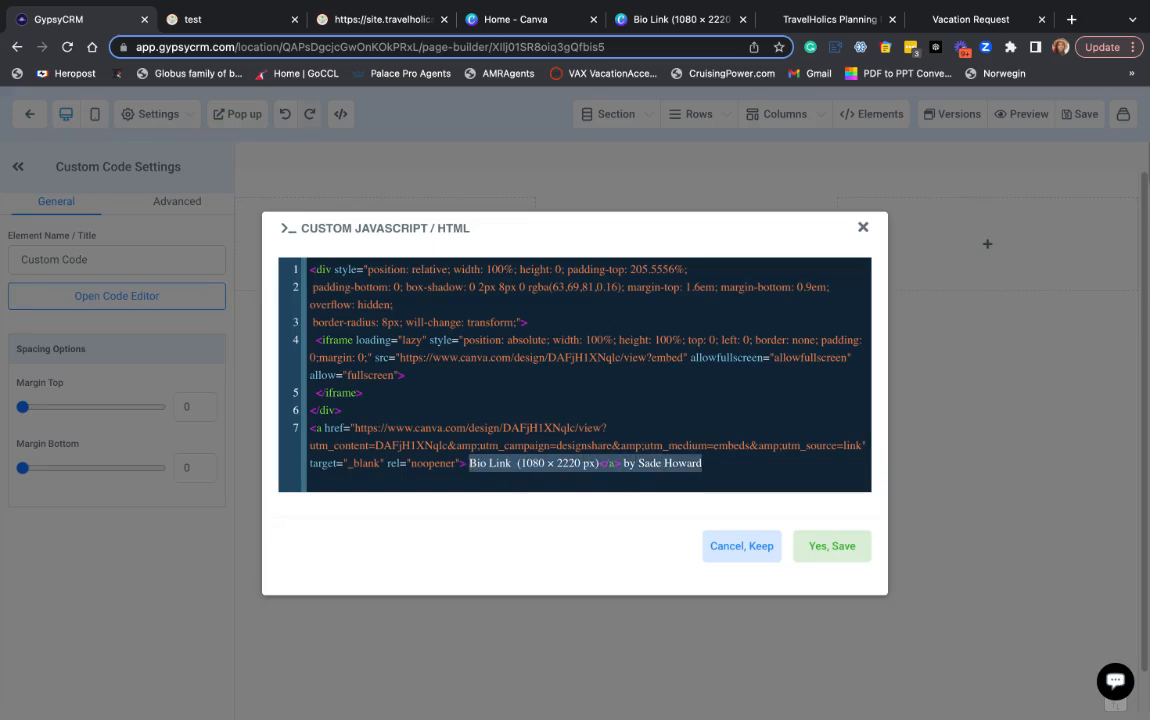
{"action": "key", "text": "BackSpace"}
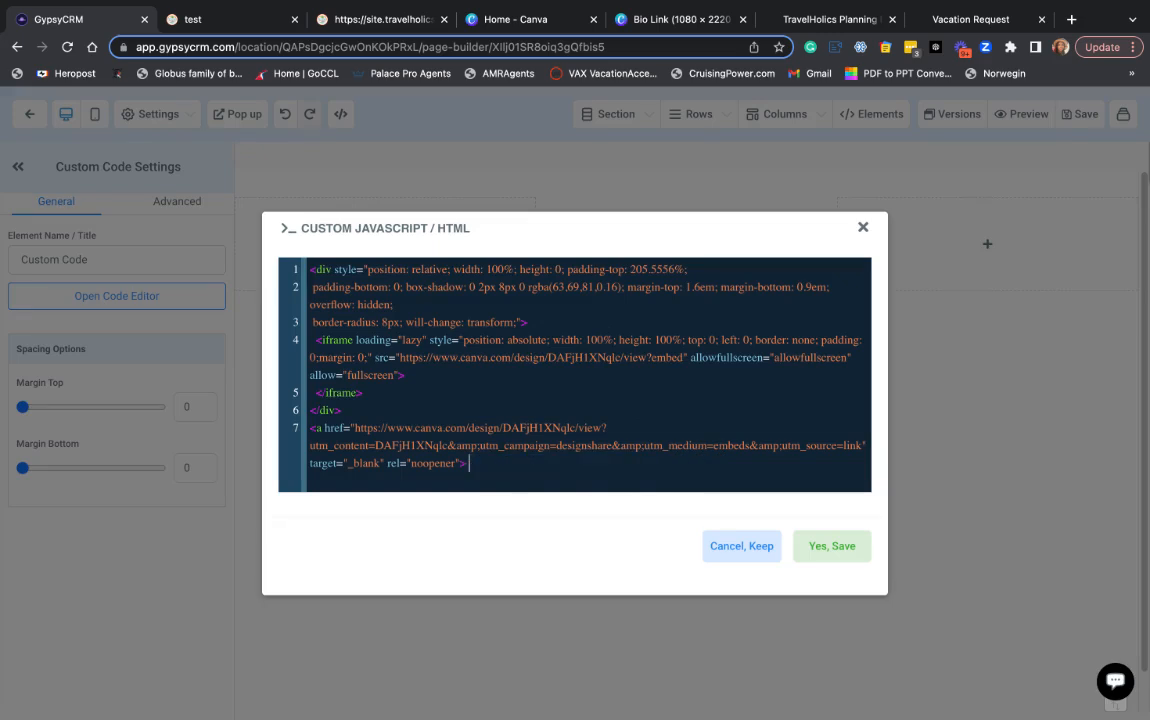
{"action": "left_click", "coordinate": [856, 553]}
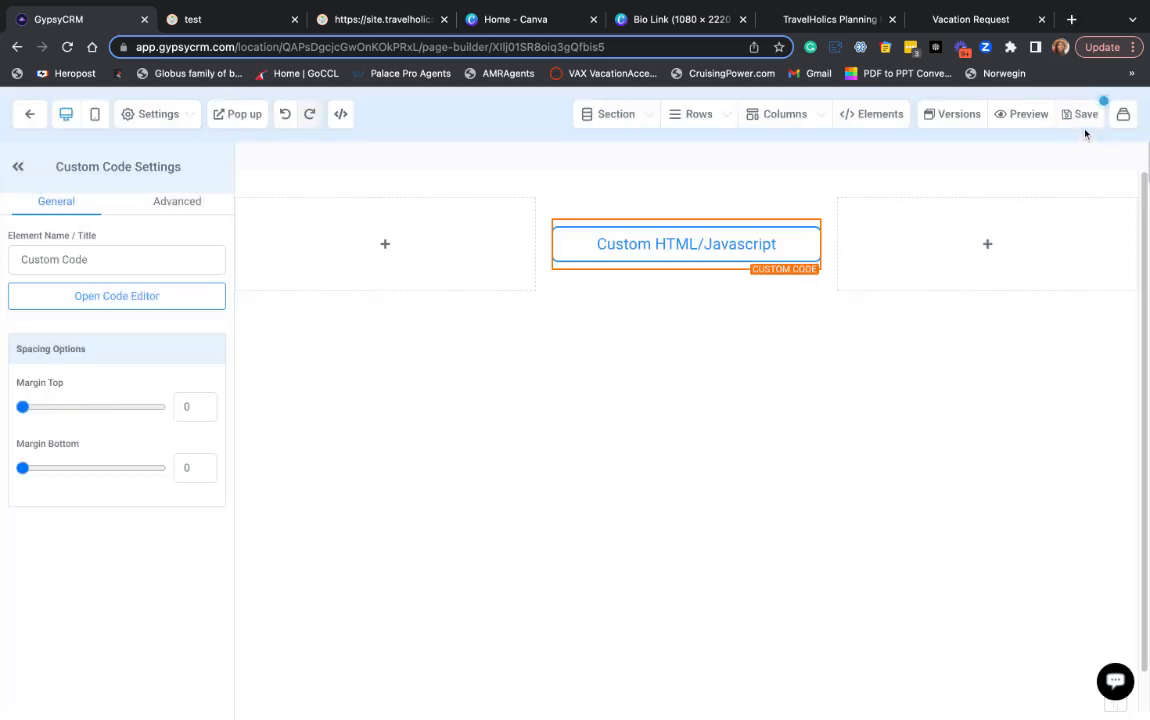
Save the page and preview it again, checking the area below the embedded bio link design
{"action": "left_click", "coordinate": [1080, 114]}
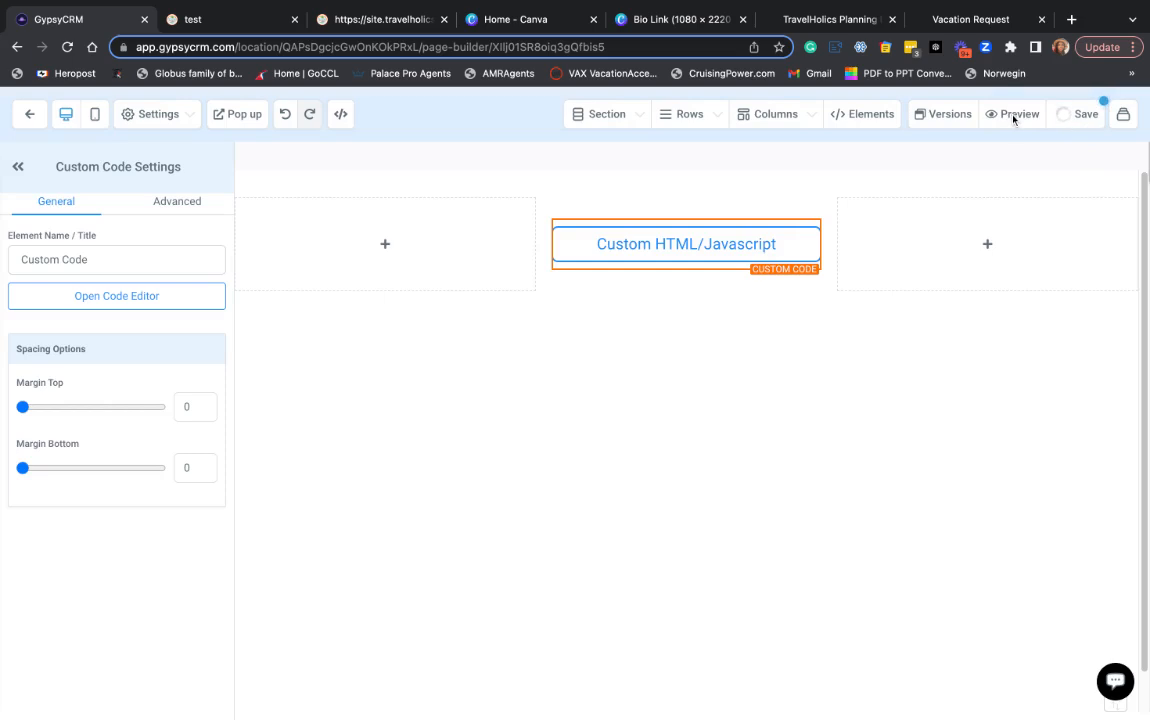
{"action": "left_click", "coordinate": [1012, 116]}
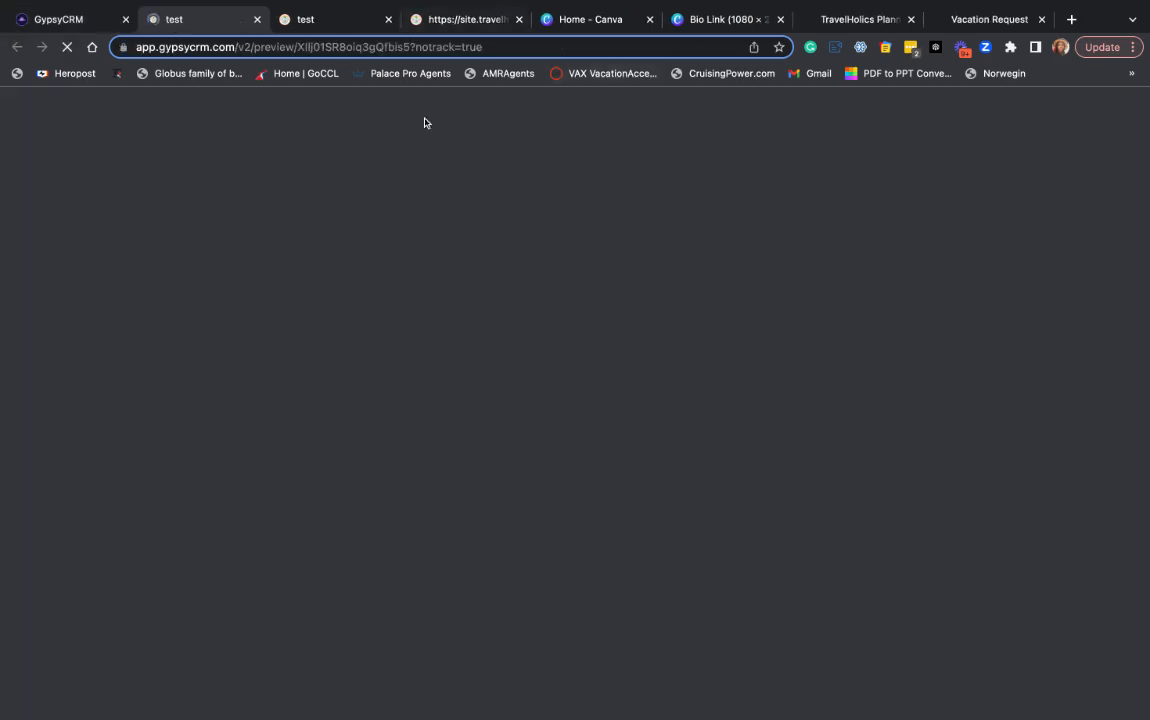
{"action": "scroll", "coordinate": [603, 450], "scroll_direction": "down", "scroll_amount": 1}
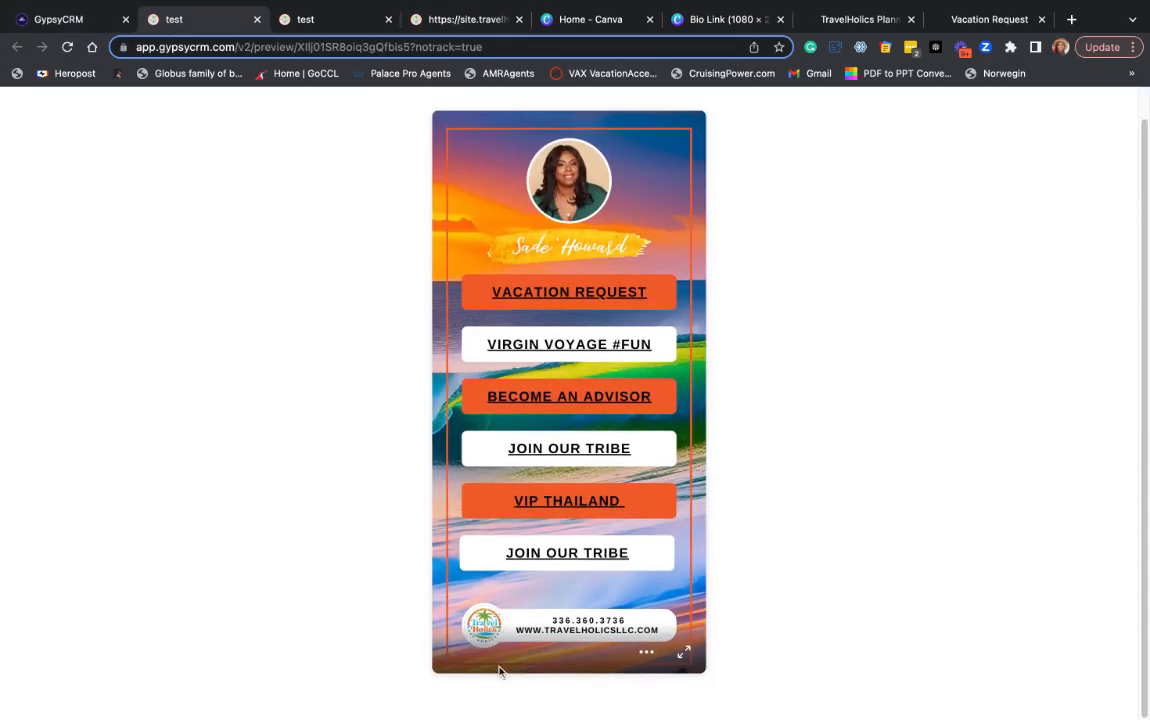